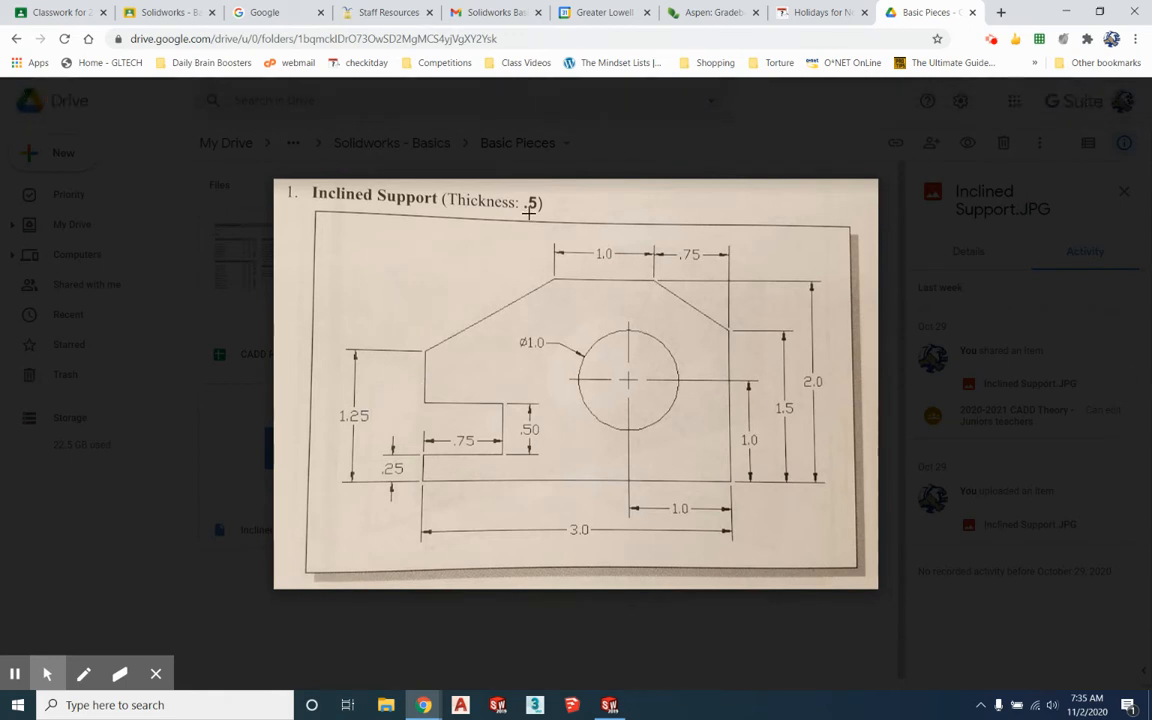
Switch to SOLIDWORKS, create a new part and set its units to IPS (inch, pound, second).
left_click(608, 704)
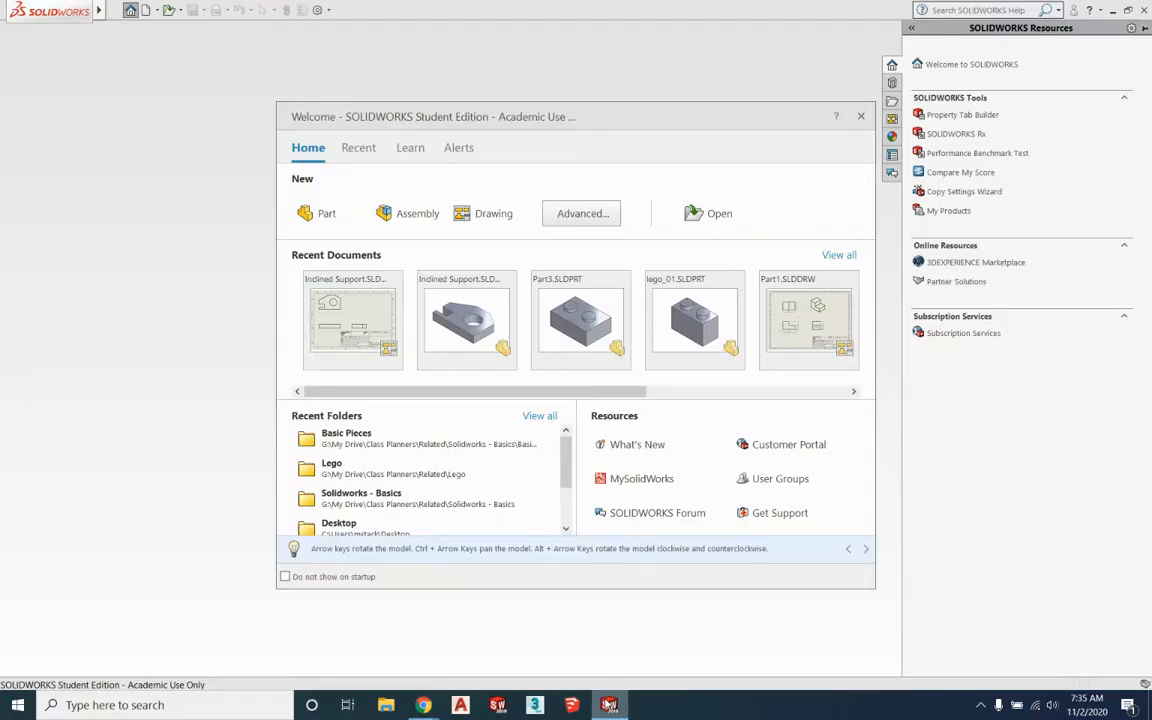
left_click(320, 212)
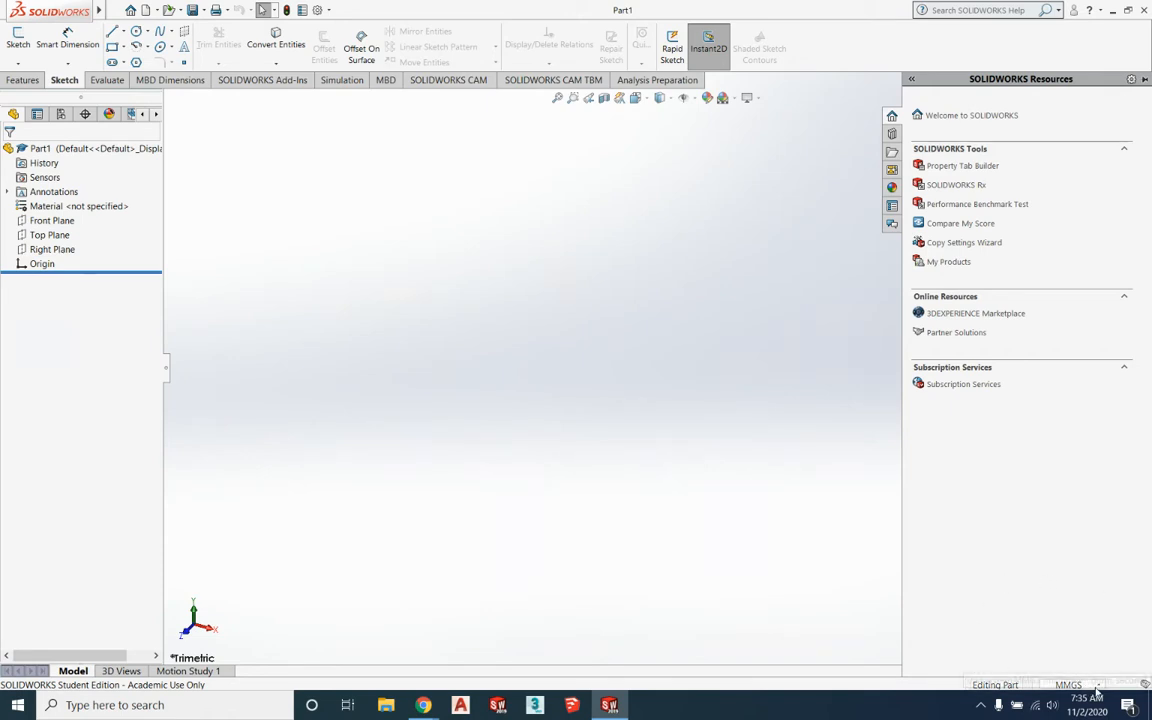
left_click(1100, 687)
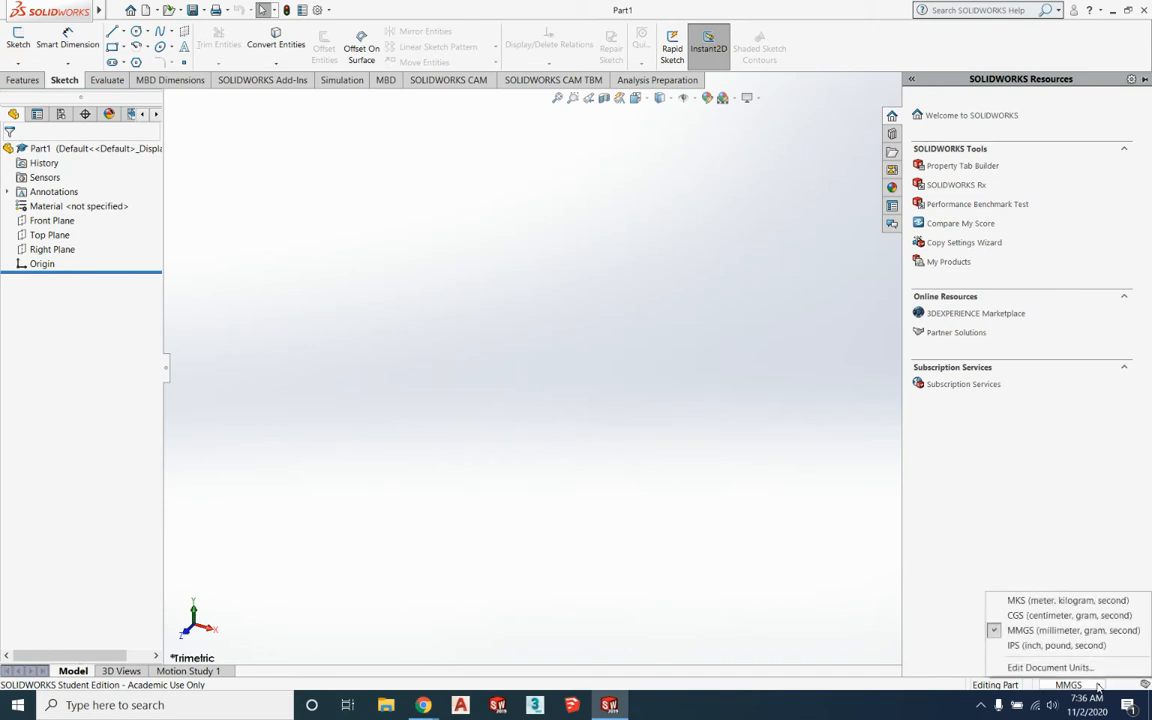
left_click(1043, 646)
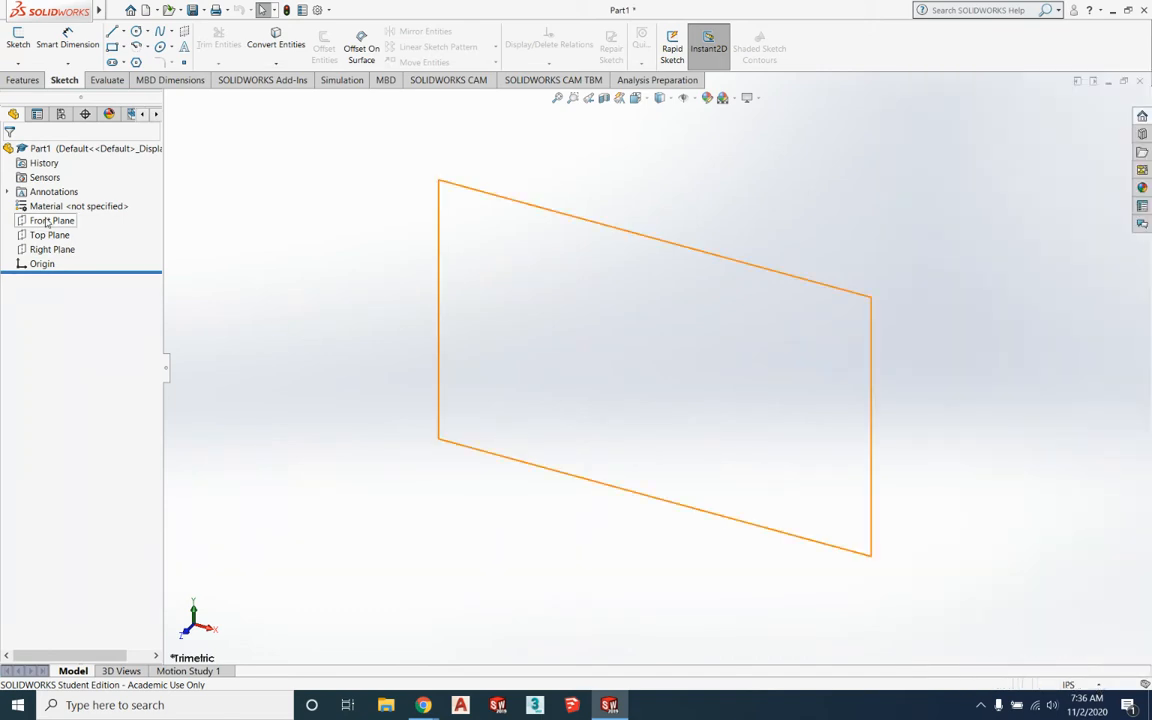
Start a line sketch on the Top Plane and orient the view to Top.
left_click(112, 31)
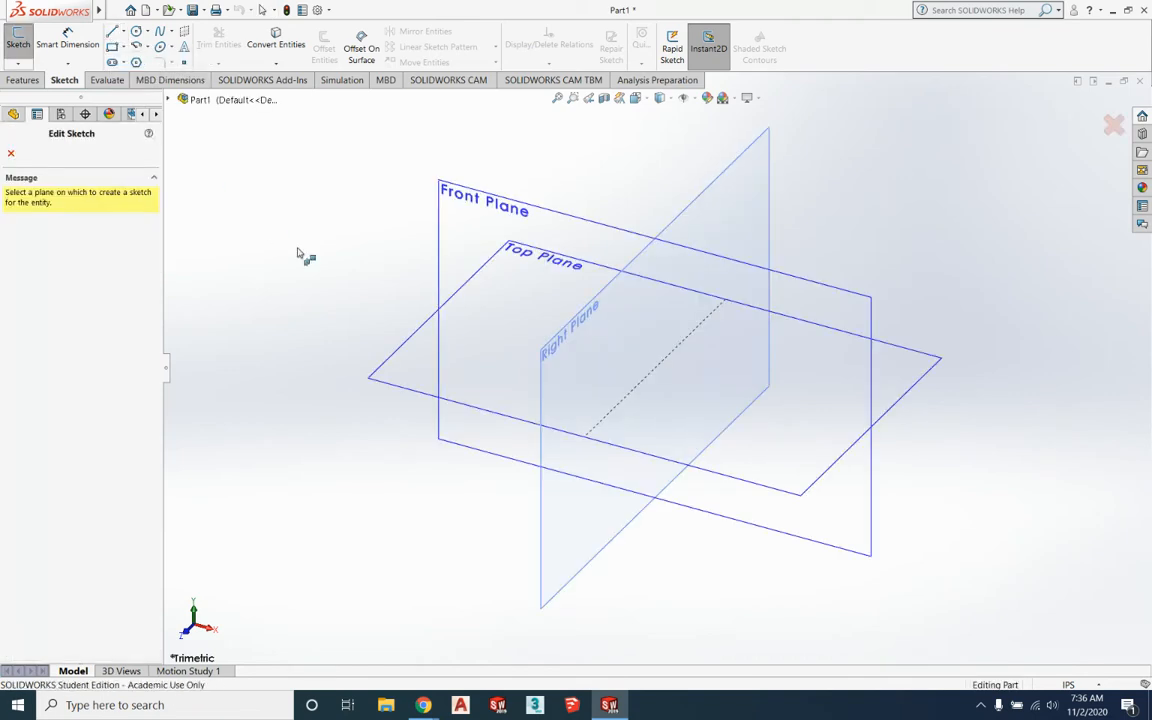
left_click(404, 367)
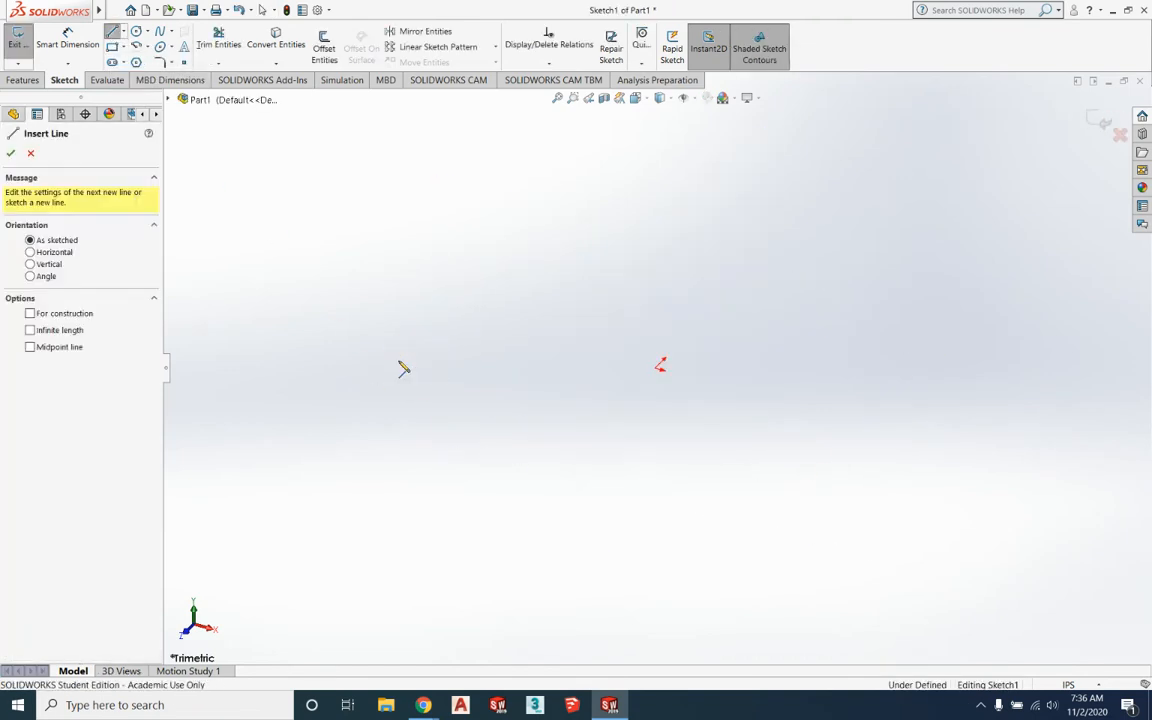
left_click(635, 98)
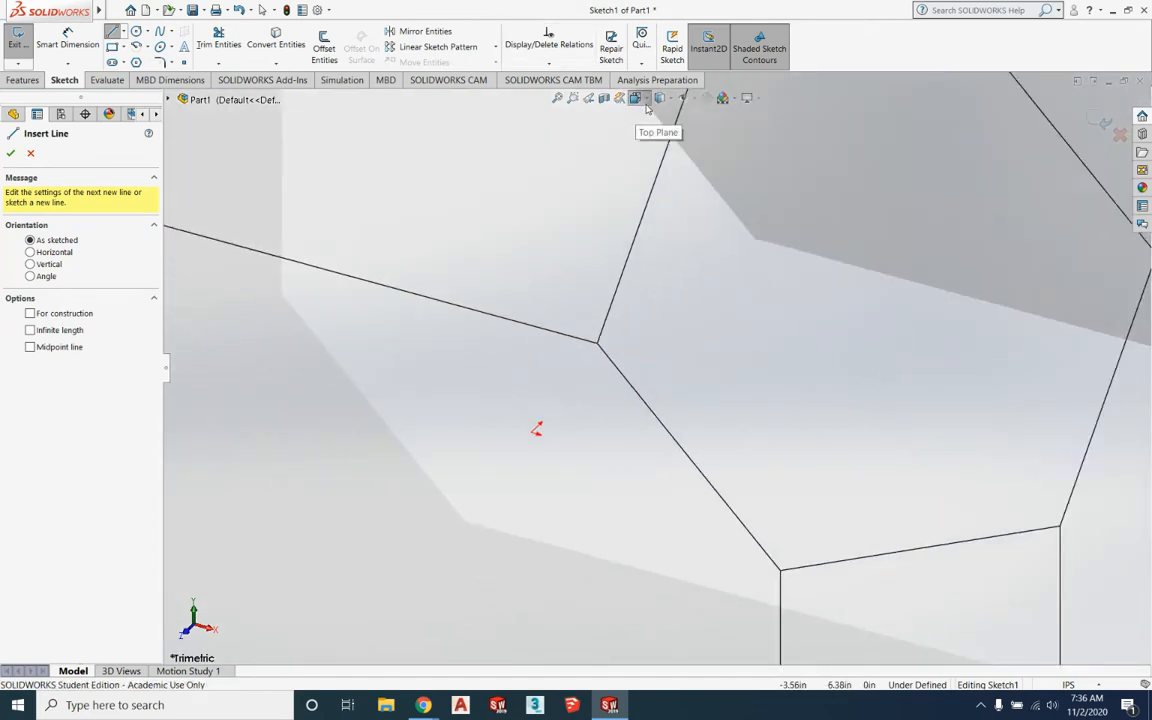
left_click(654, 134)
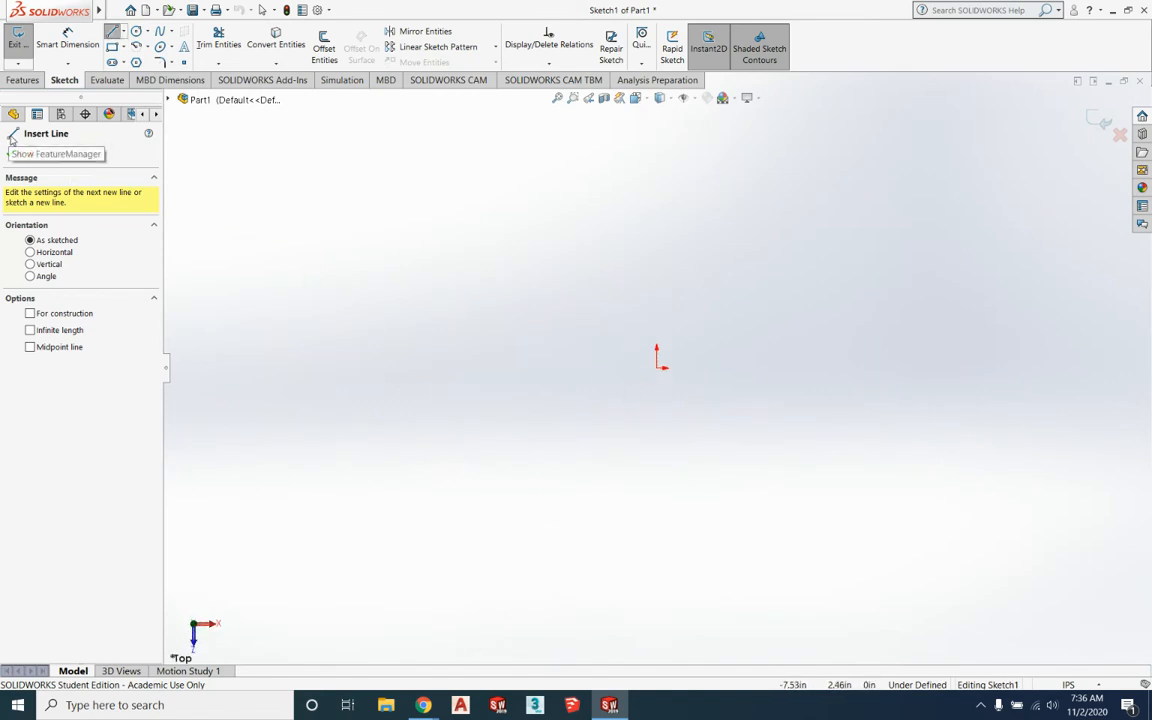
Sketch the support's horizontal base about 5.5 in long, its vertical right side, the sloped upper-right corner and the horizontal top edge.
left_click(437, 449)
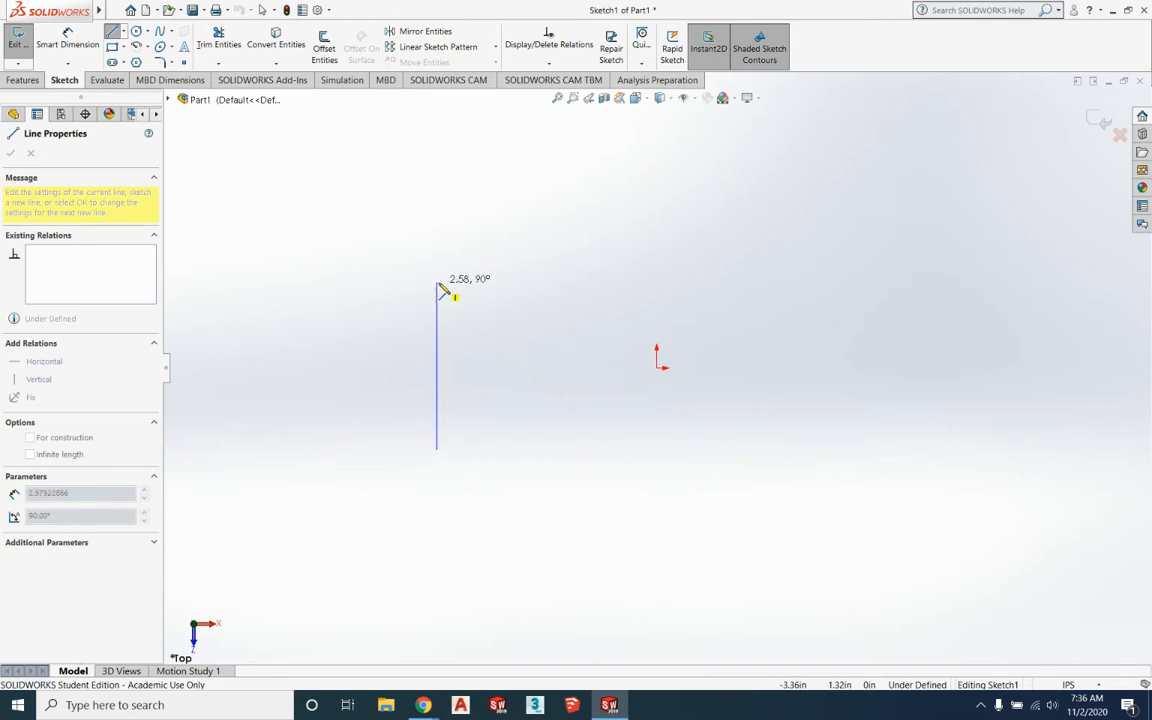
left_click(796, 450)
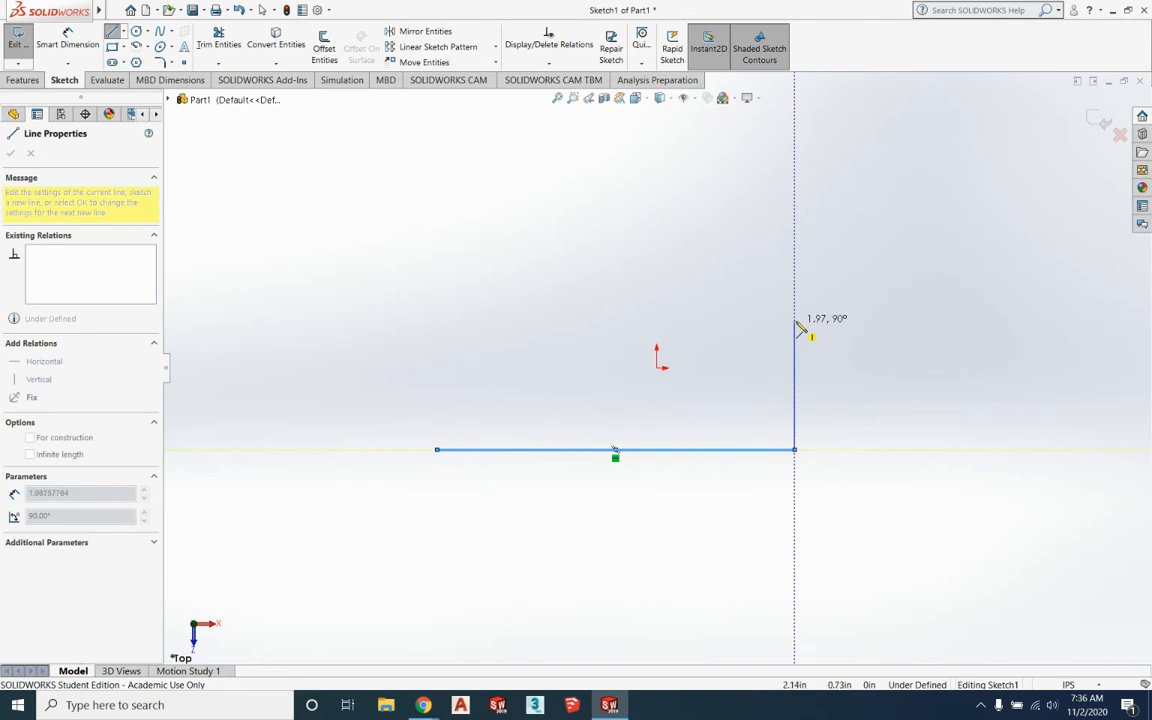
left_click(795, 294)
left_click(724, 240)
left_click(588, 241)
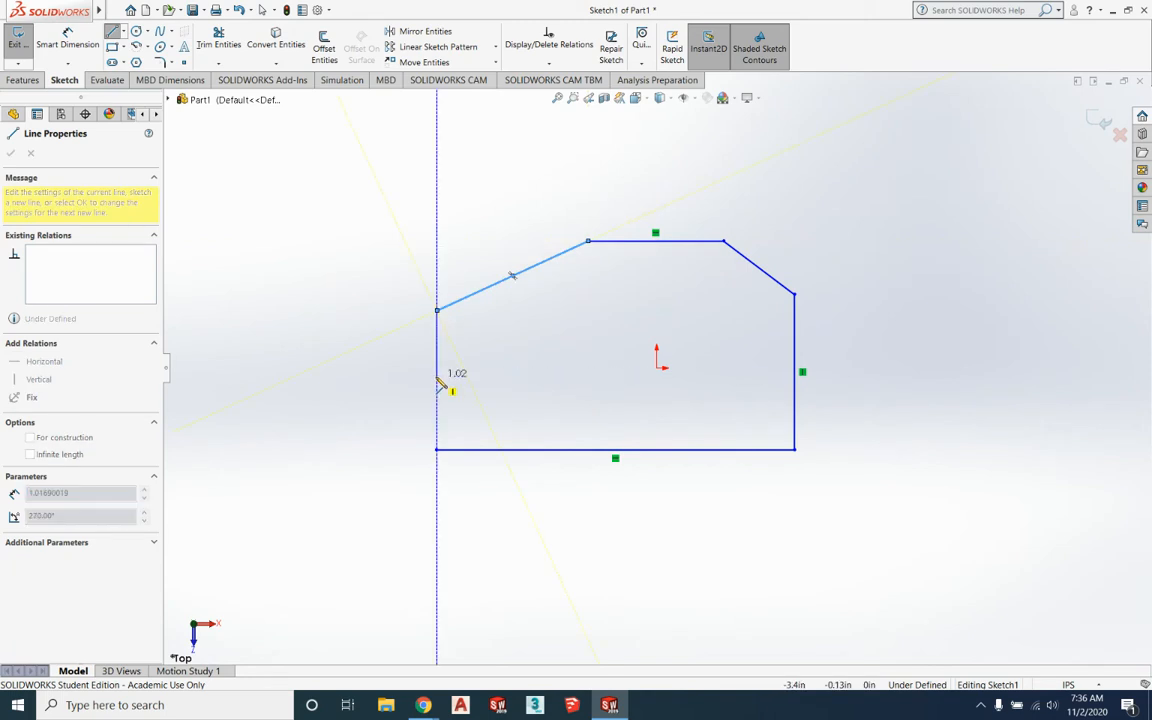
Continue the outline down the left side with a rectangular notch about 0.7 in high and a short vertical edge down to base level.
left_click(505, 379)
left_click(503, 377)
left_click(503, 421)
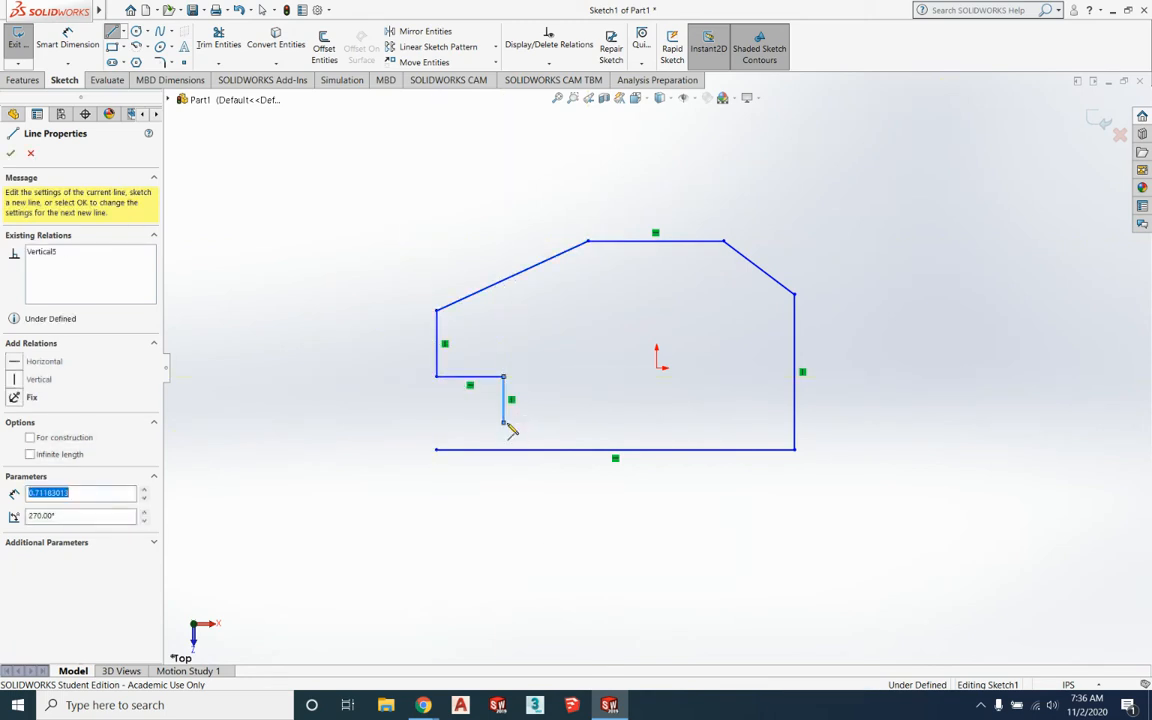
left_click(433, 422)
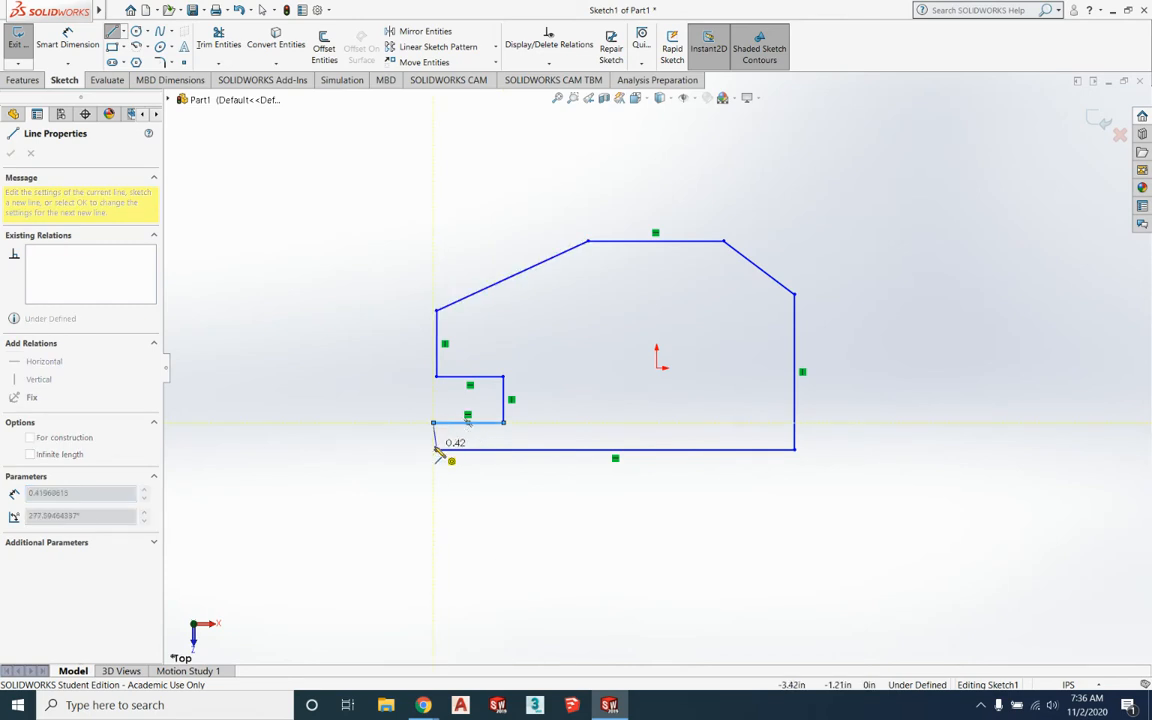
left_click(433, 449)
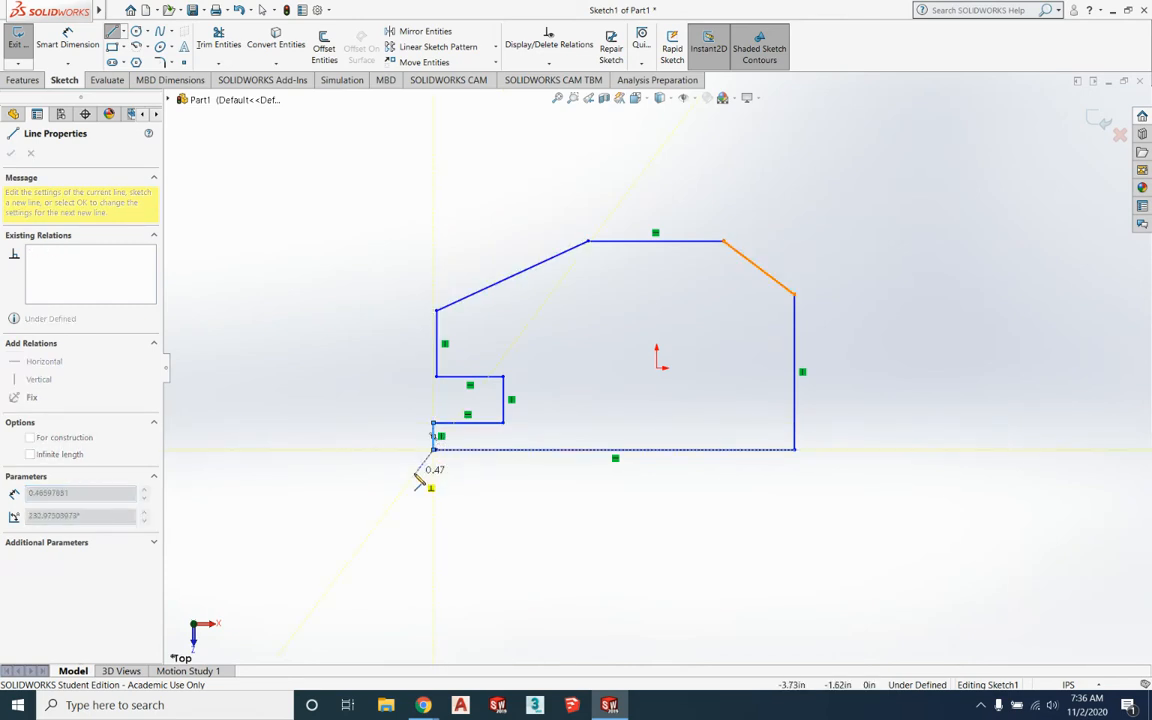
key("Escape")
Close the outline by joining the base line's left endpoint to the lower end of the short left edge.
scroll(420, 450, "down", 5)
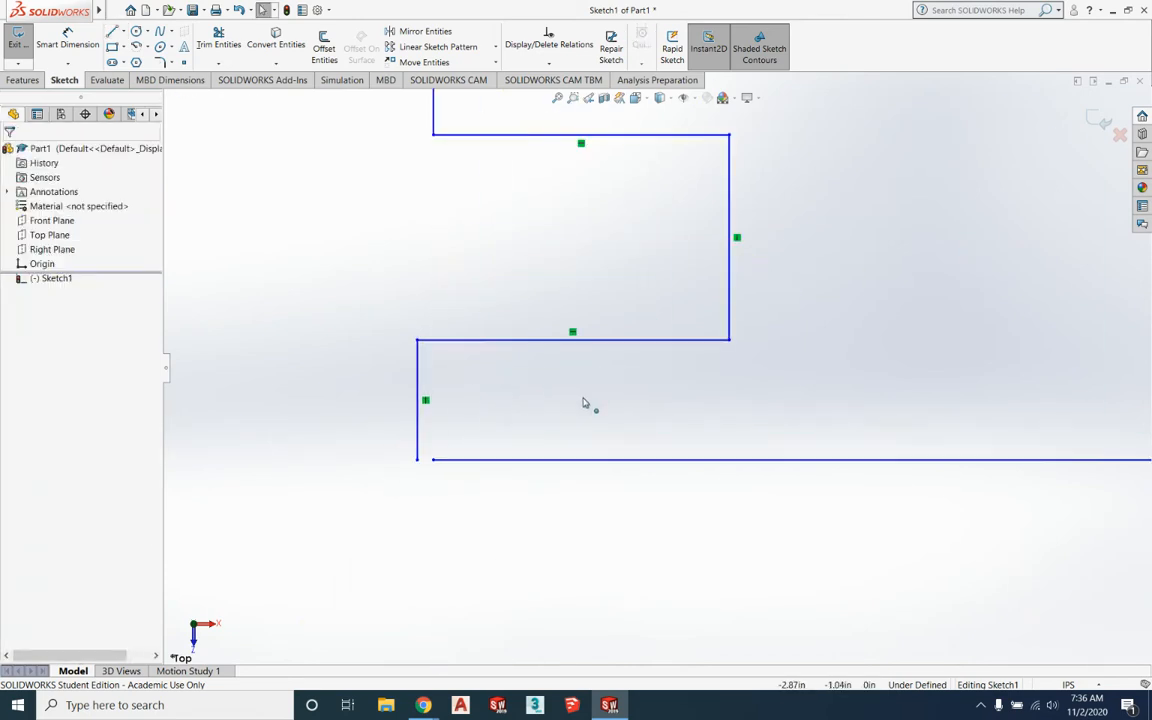
left_click_drag(433, 465, 418, 464)
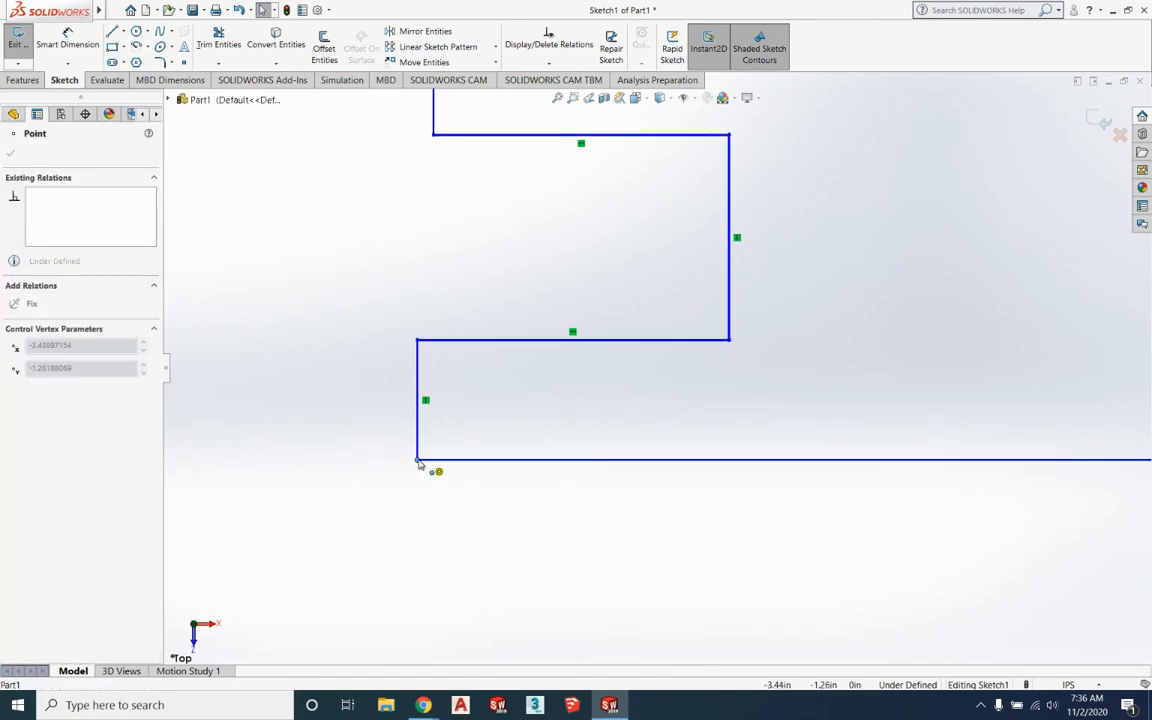
left_click(589, 489)
scroll(720, 478, "up", 8)
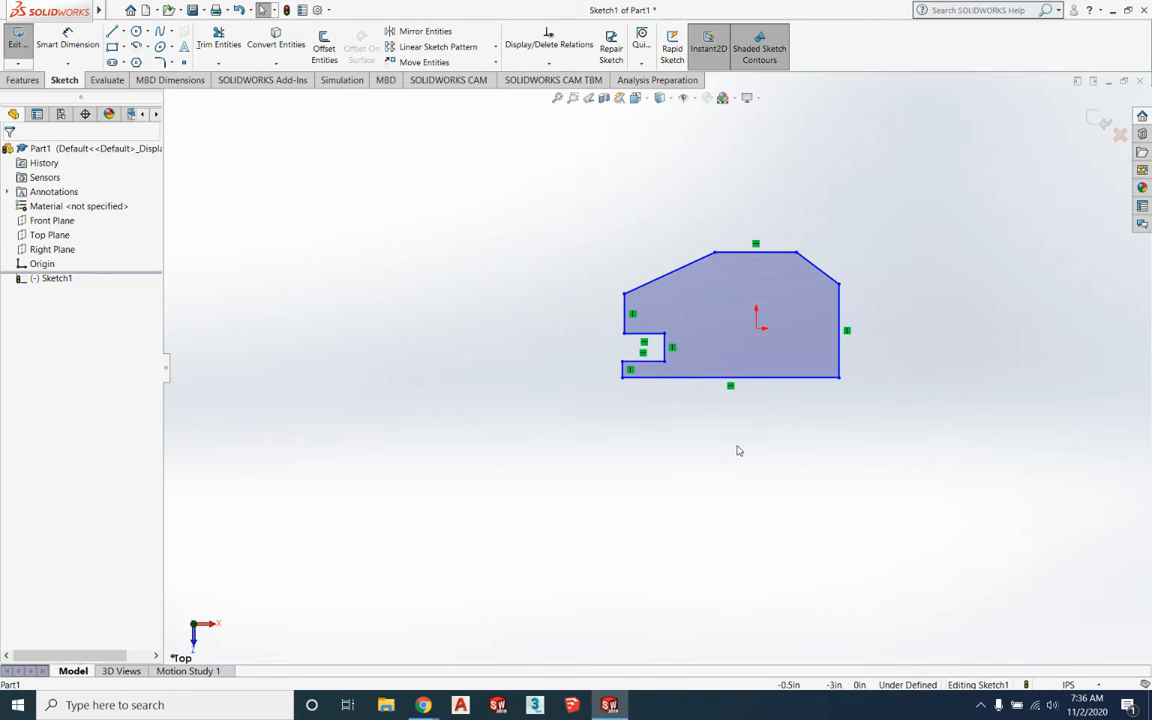
Dimension the outline's base line with Smart Dimension and set its length to 3.0 in.
left_click(69, 67)
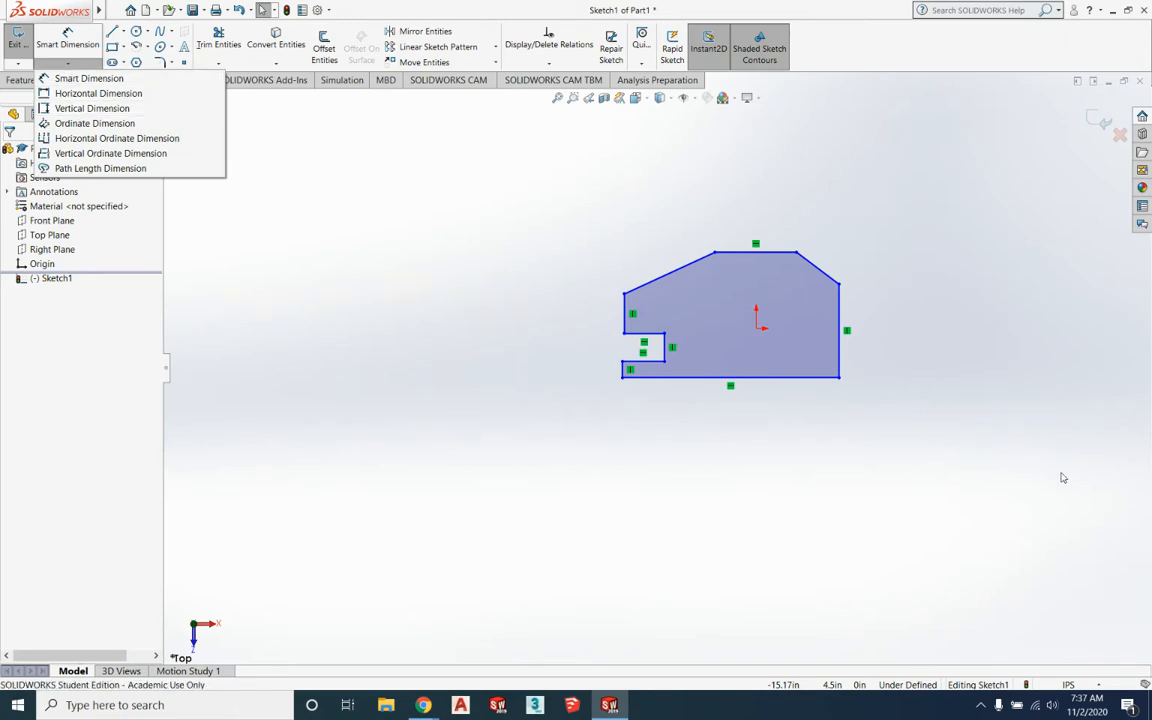
left_click(600, 413)
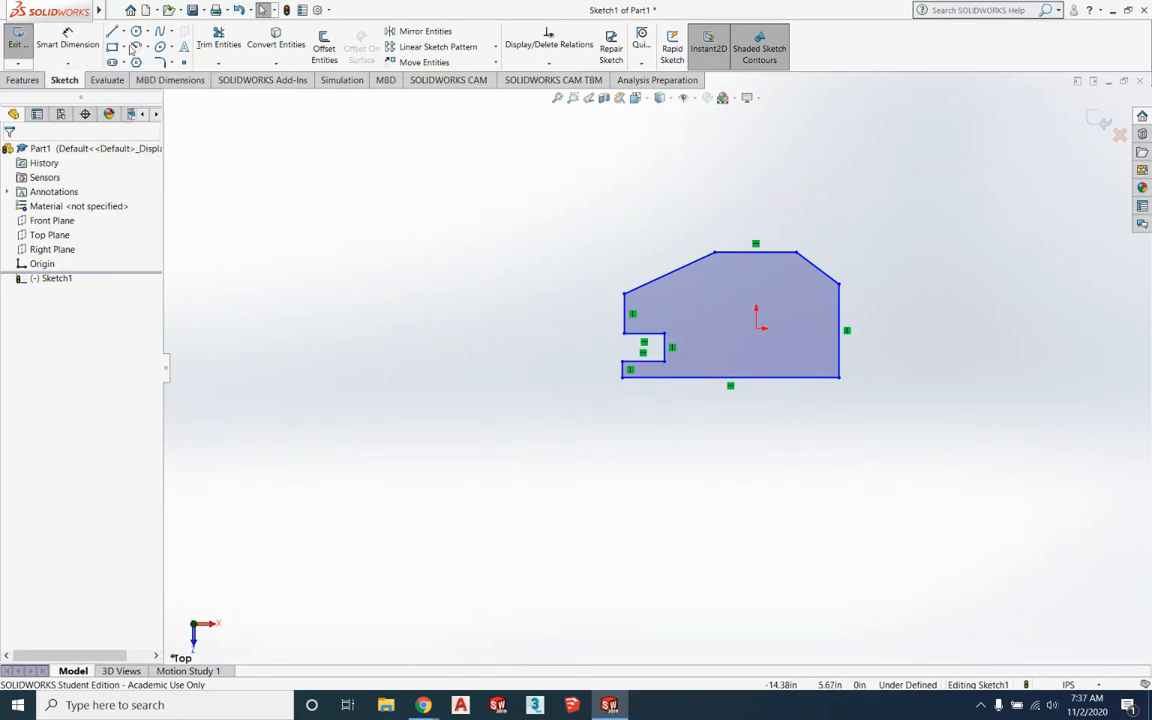
left_click(68, 40)
scroll(634, 370, "up", 4)
scroll(634, 364, "down", 6)
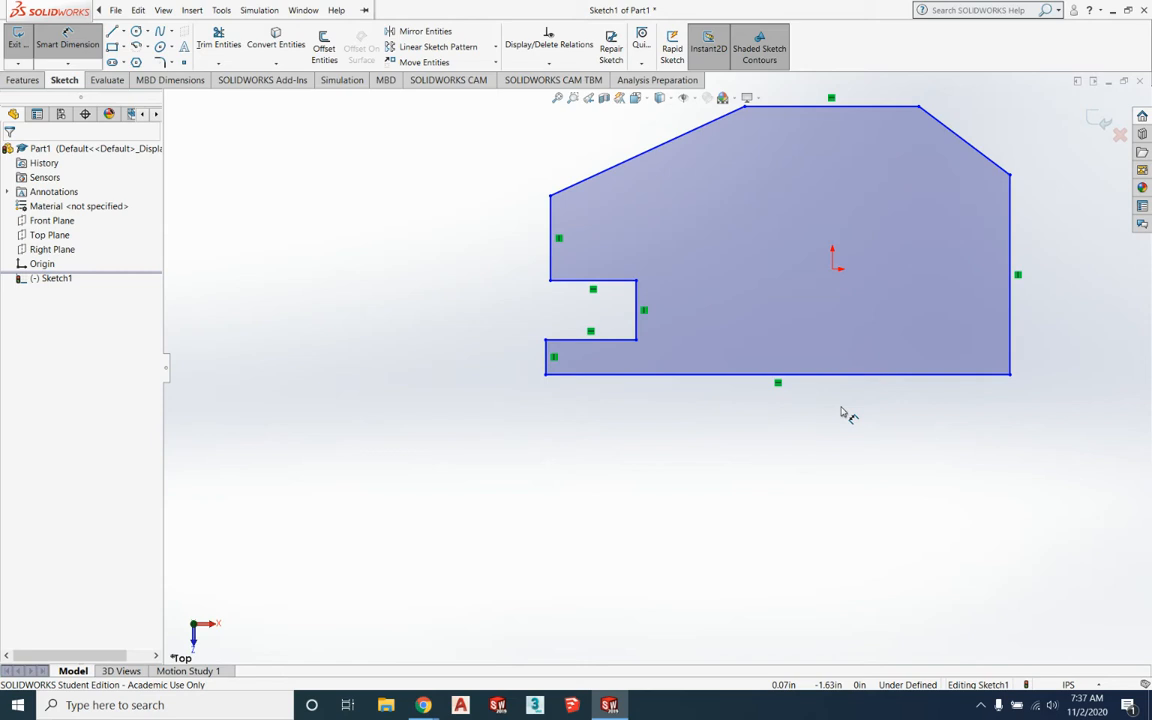
left_click(860, 378)
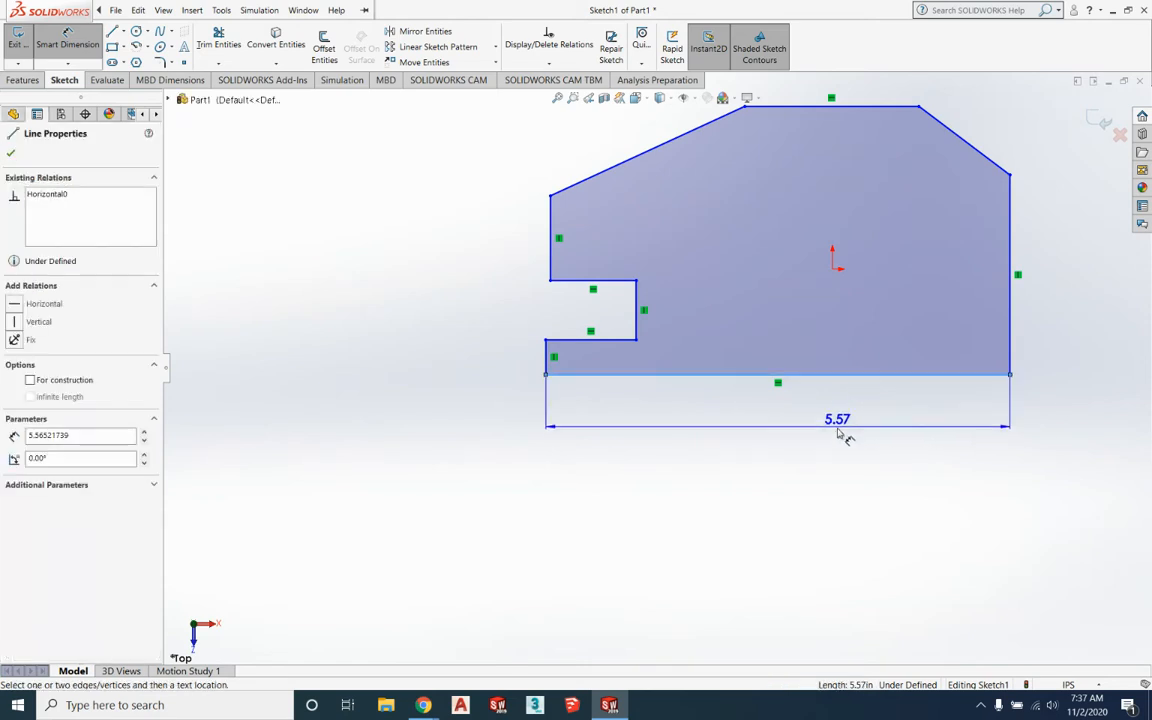
left_click(772, 455)
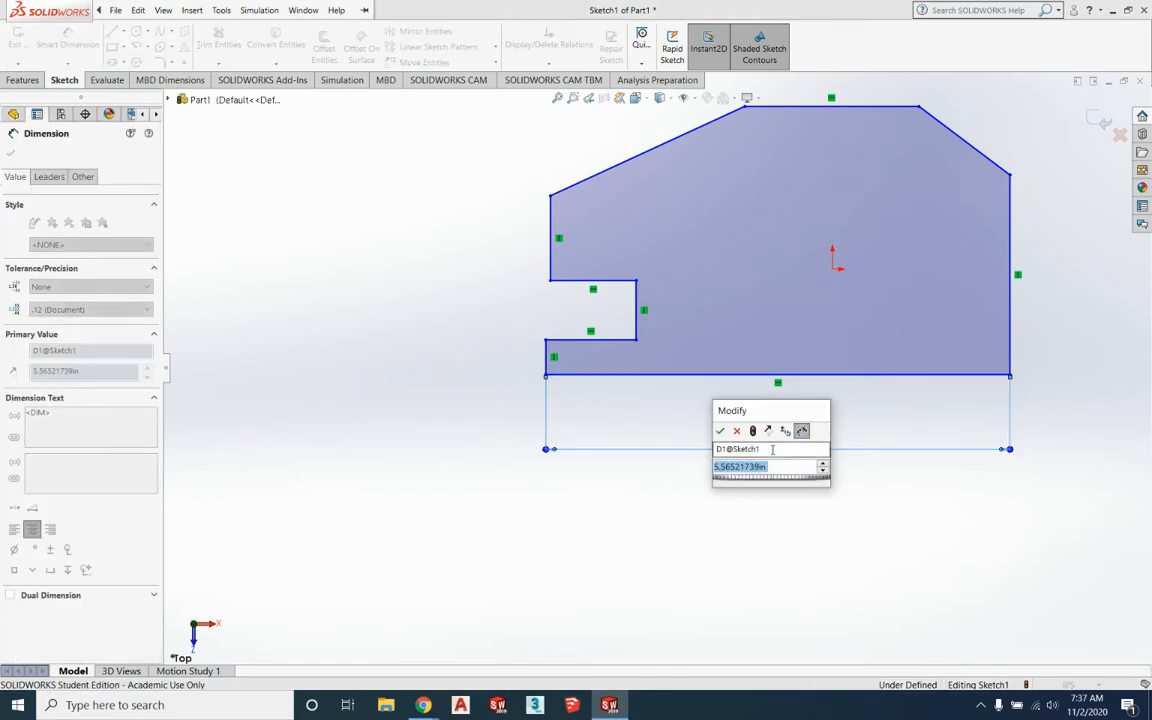
type("3.0")
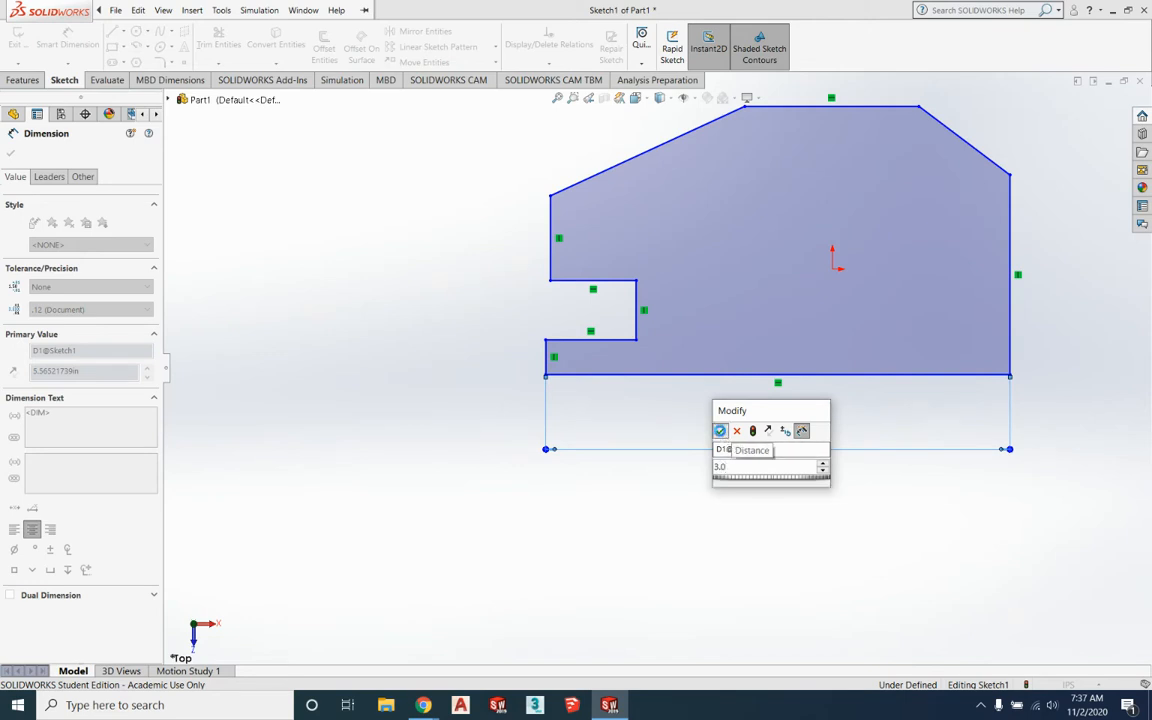
left_click(720, 430)
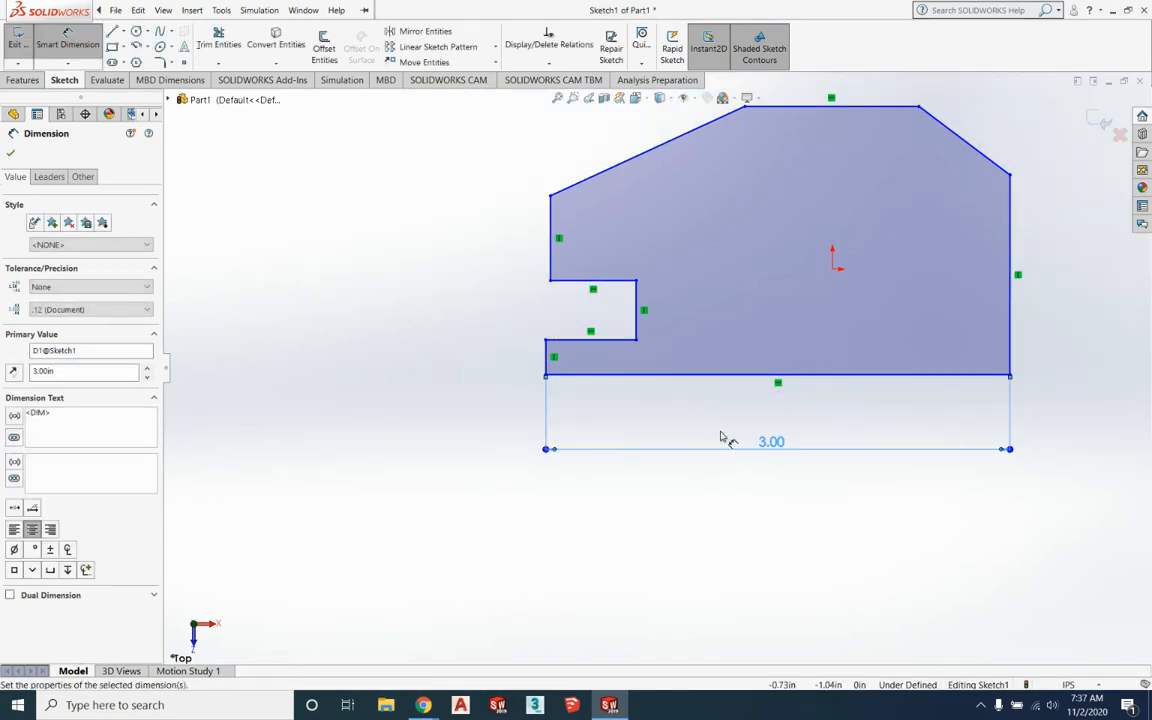
Dimension the outline's vertical right side and set its height to 1.5 in.
left_click(1013, 317)
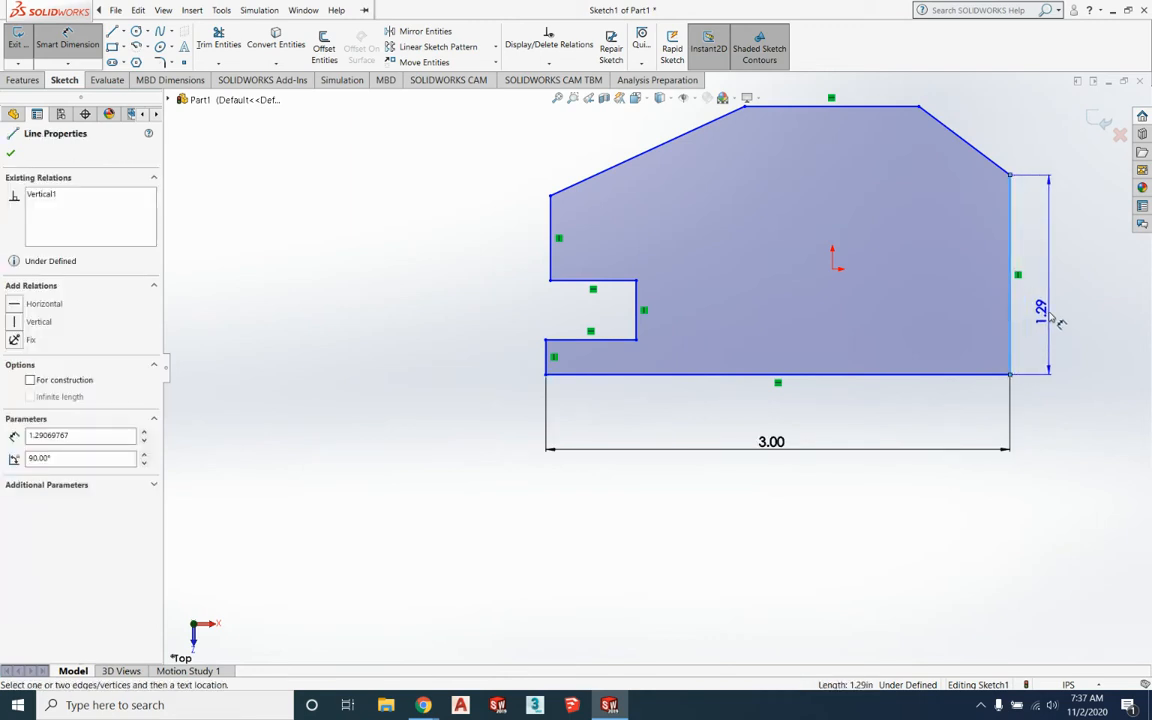
left_click(1055, 310)
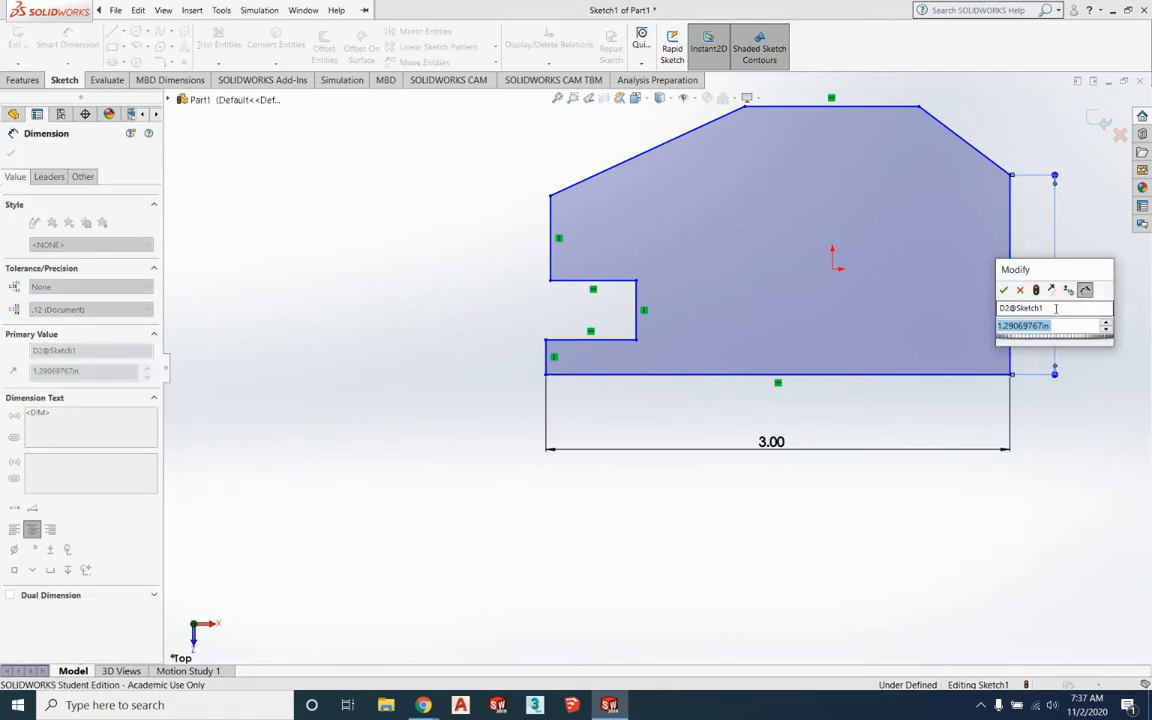
type("1.5")
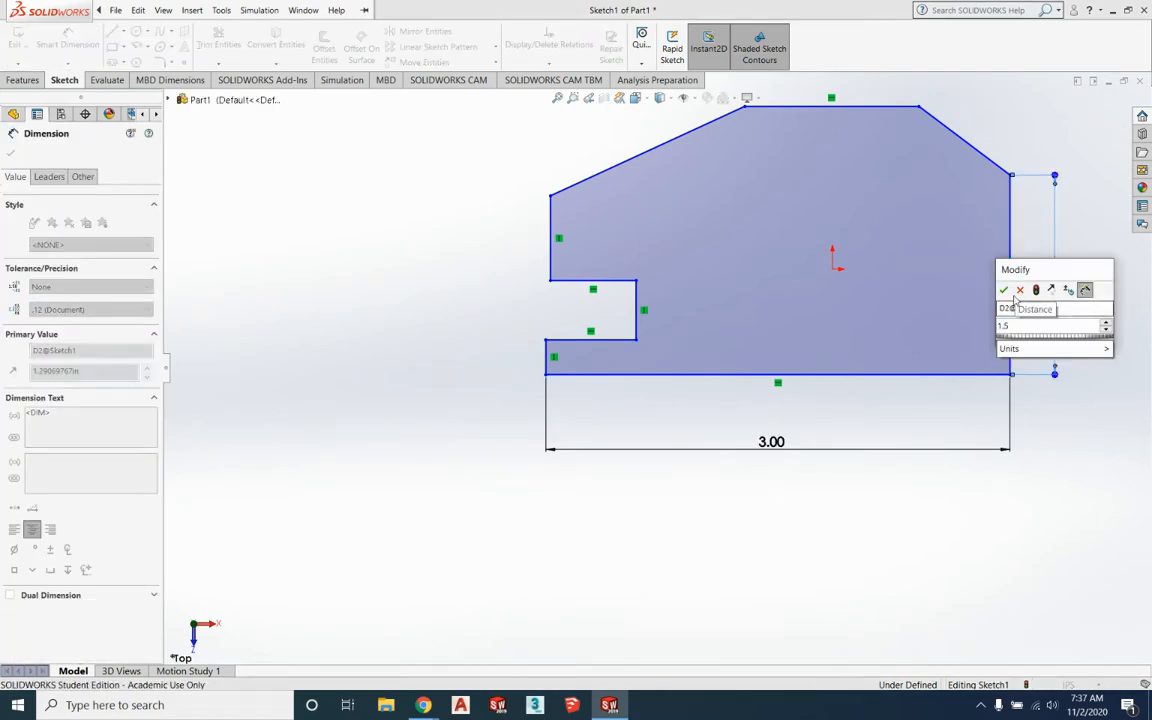
left_click(1004, 290)
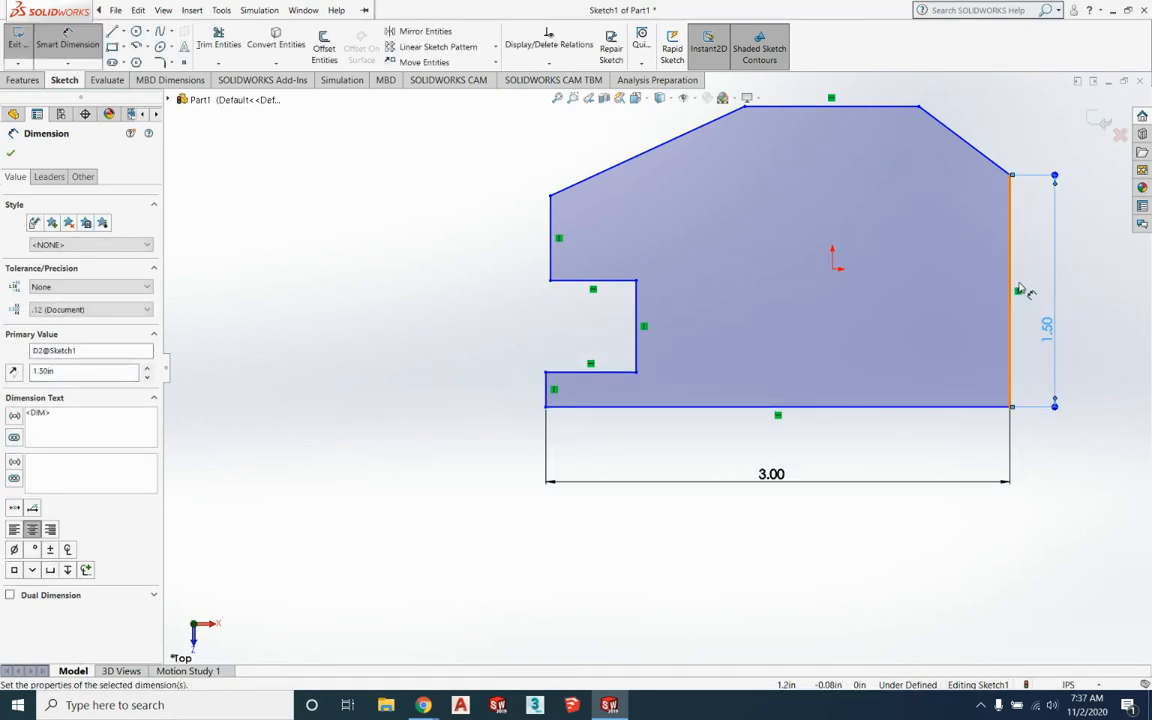
Dimension the outline's horizontal top edge and set its length to 1.0 in.
left_click(855, 106)
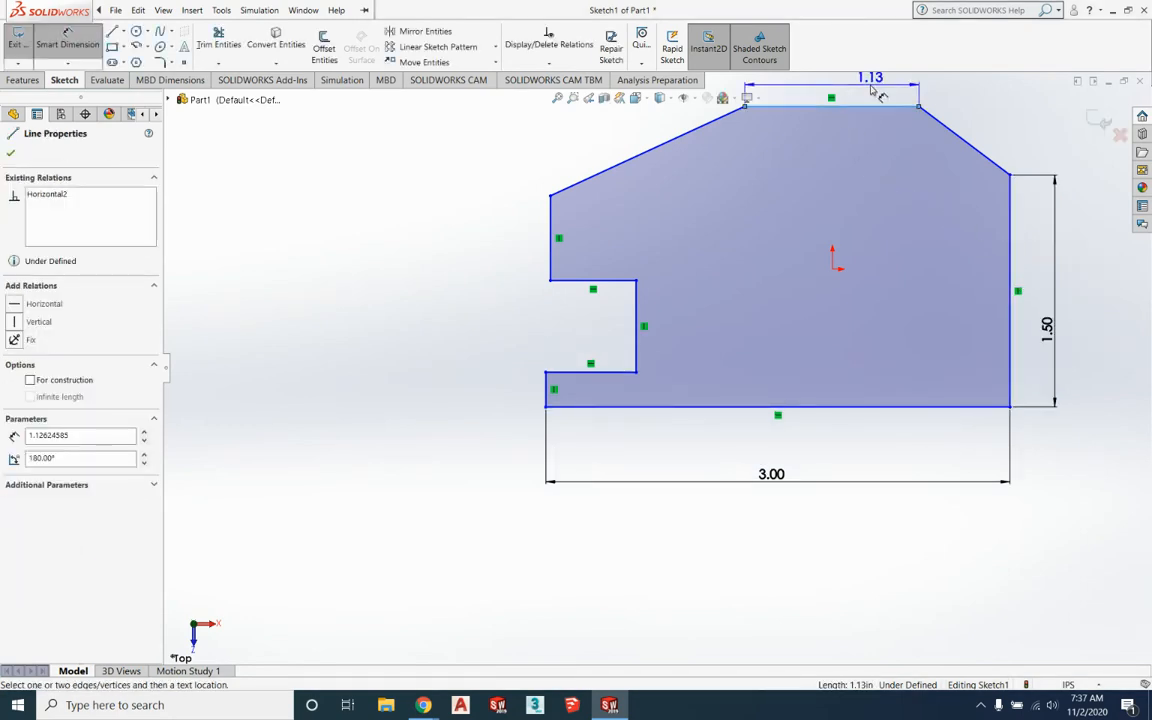
left_click(872, 91)
type("1.0")
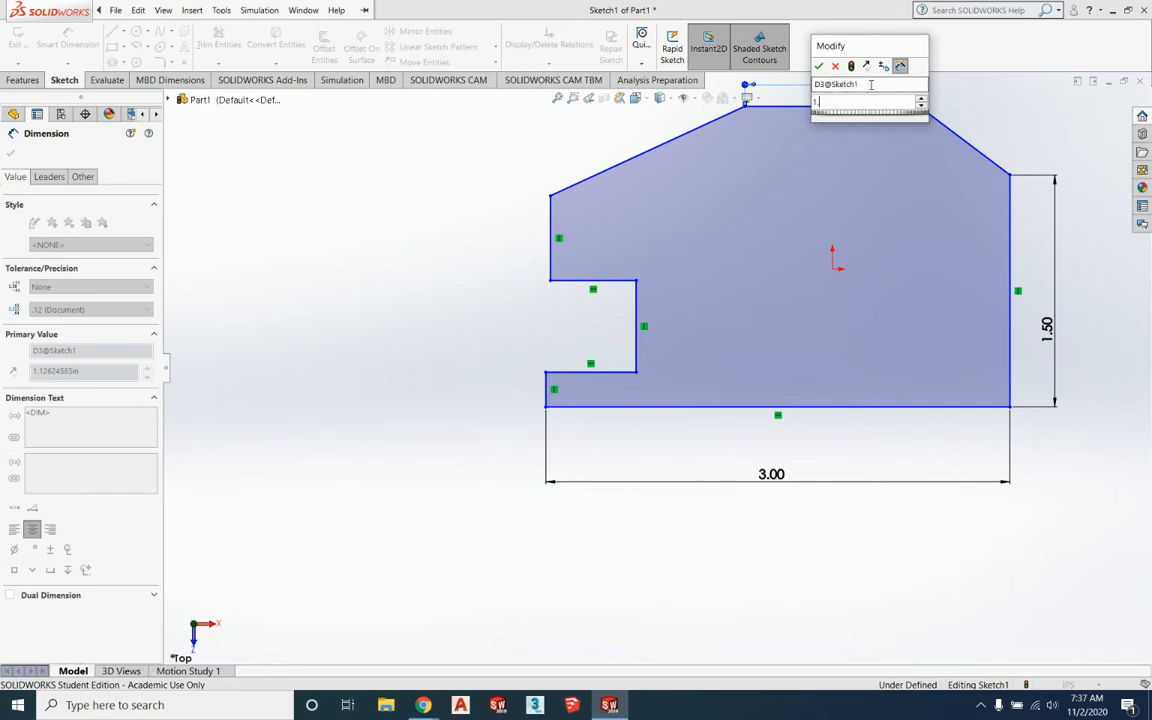
left_click(818, 66)
Dimension the short vertical left edge below the notch and set its height to .25 in.
scroll(605, 386, "down", 3)
scroll(605, 386, "up", 1)
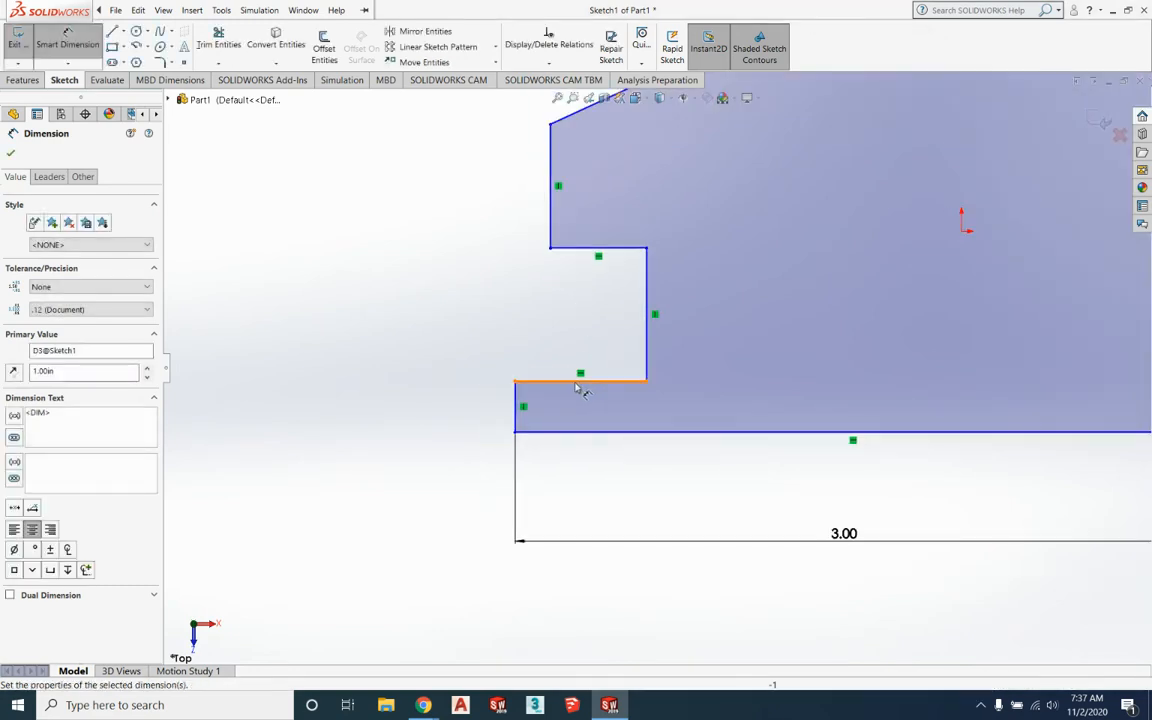
left_click(515, 406)
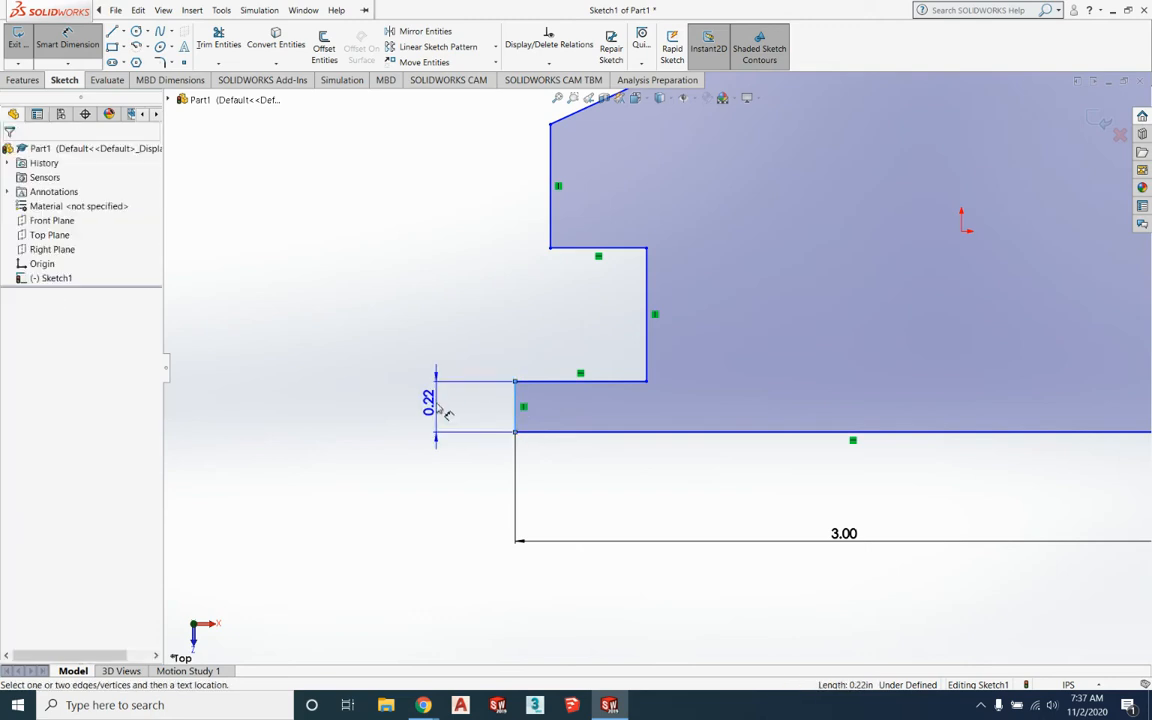
left_click(444, 409)
type(".25")
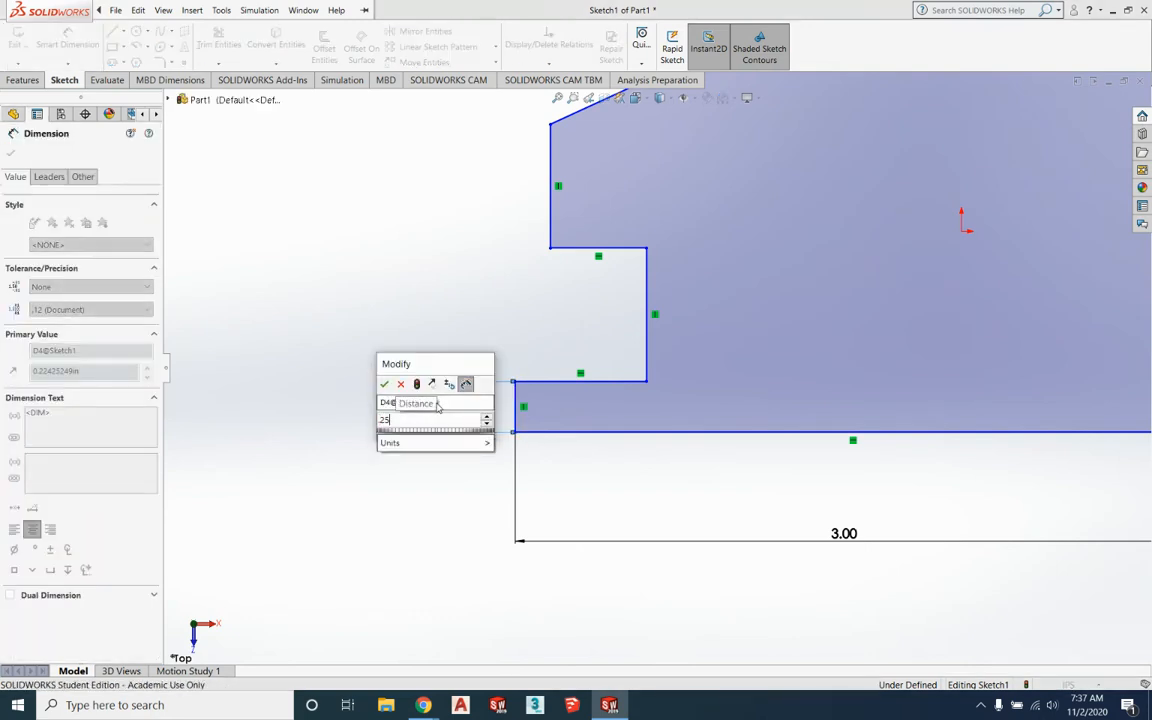
left_click(384, 386)
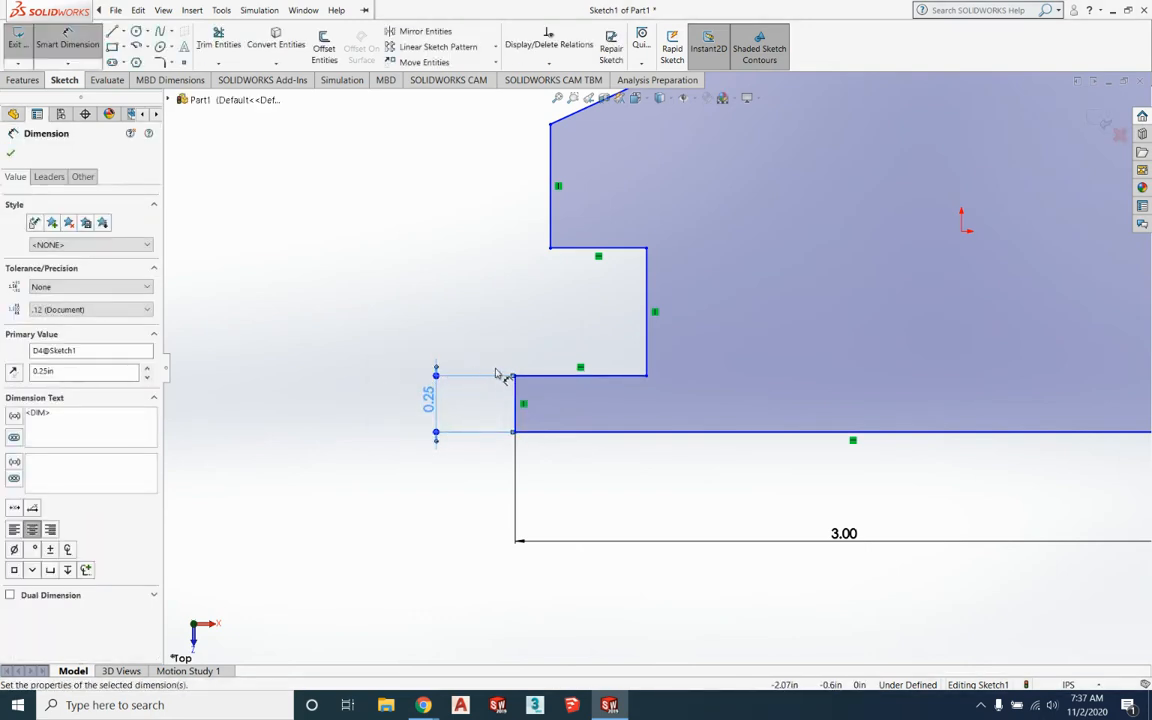
Dimension the notch's lower horizontal edge and set its length to .75 in.
left_click(567, 385)
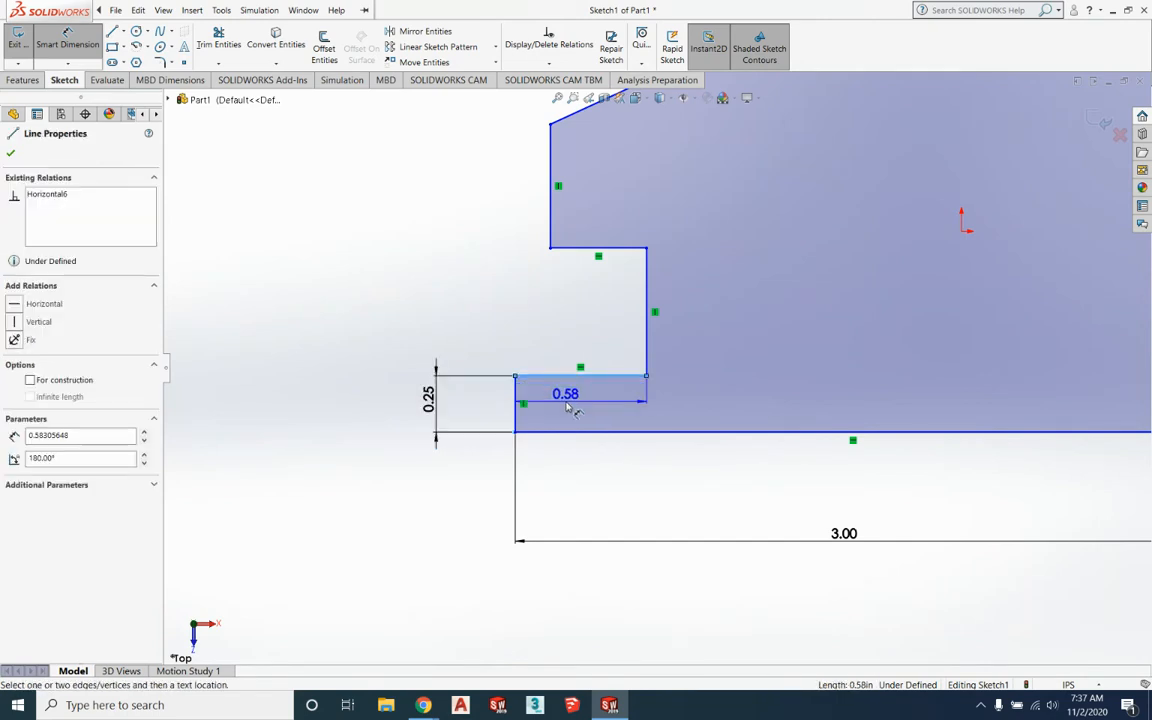
left_click(570, 413)
type(".7")
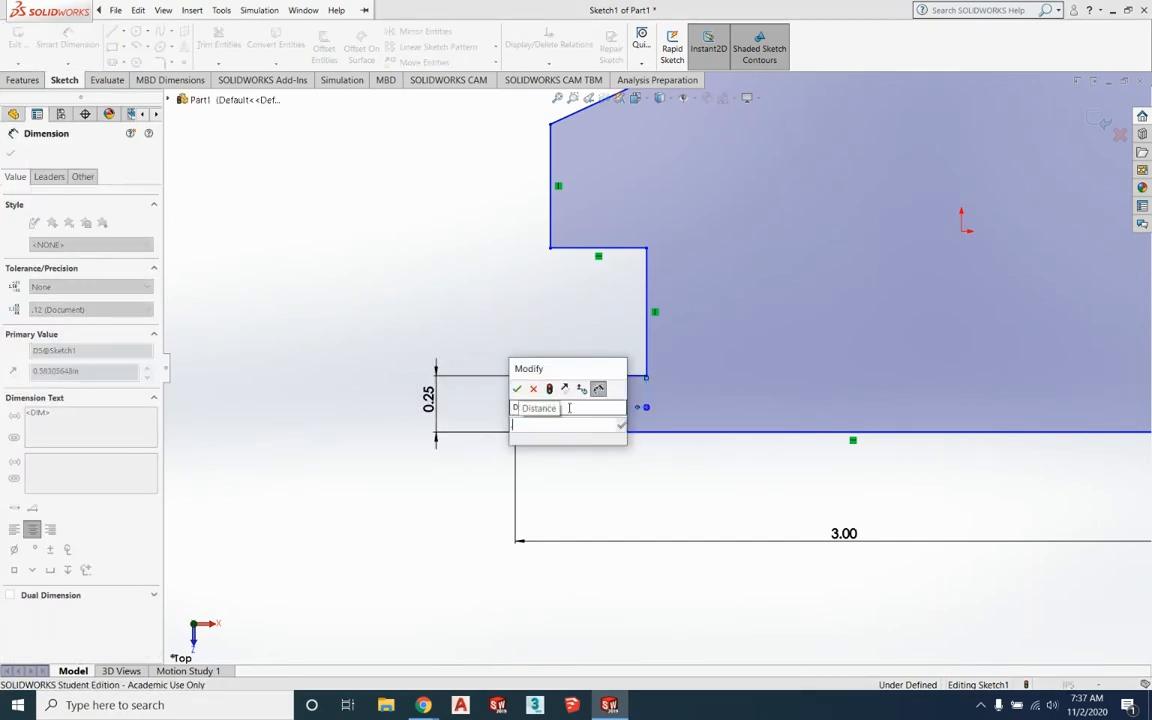
type("5")
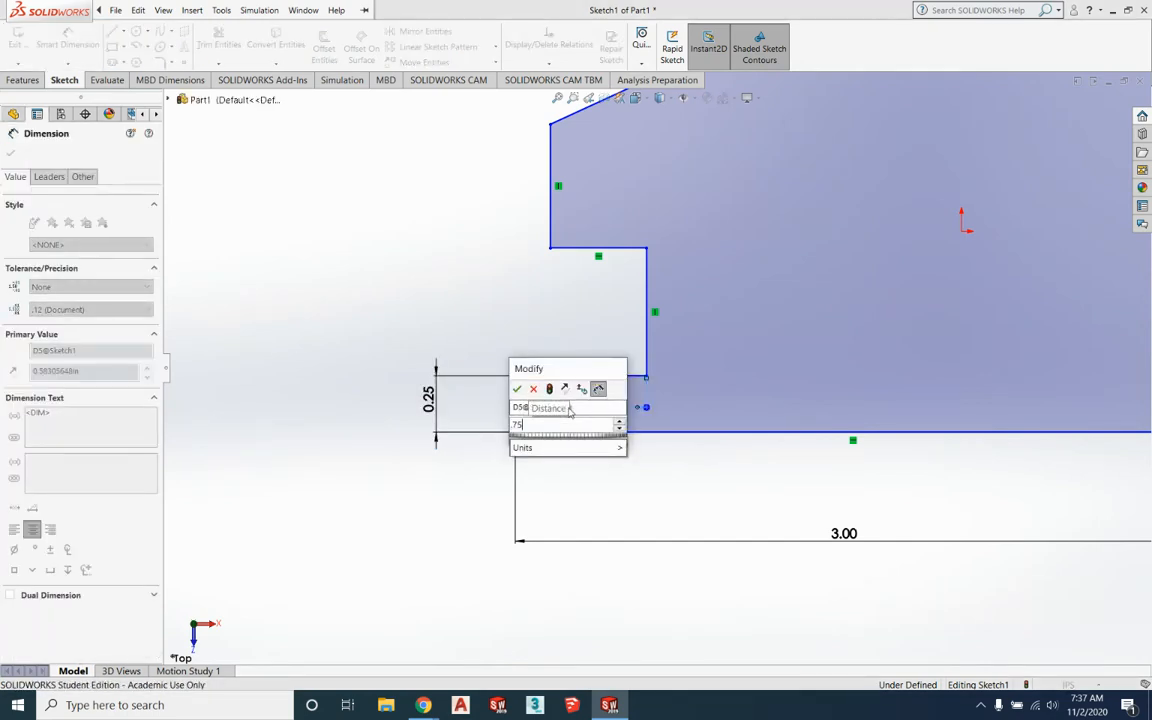
left_click(517, 390)
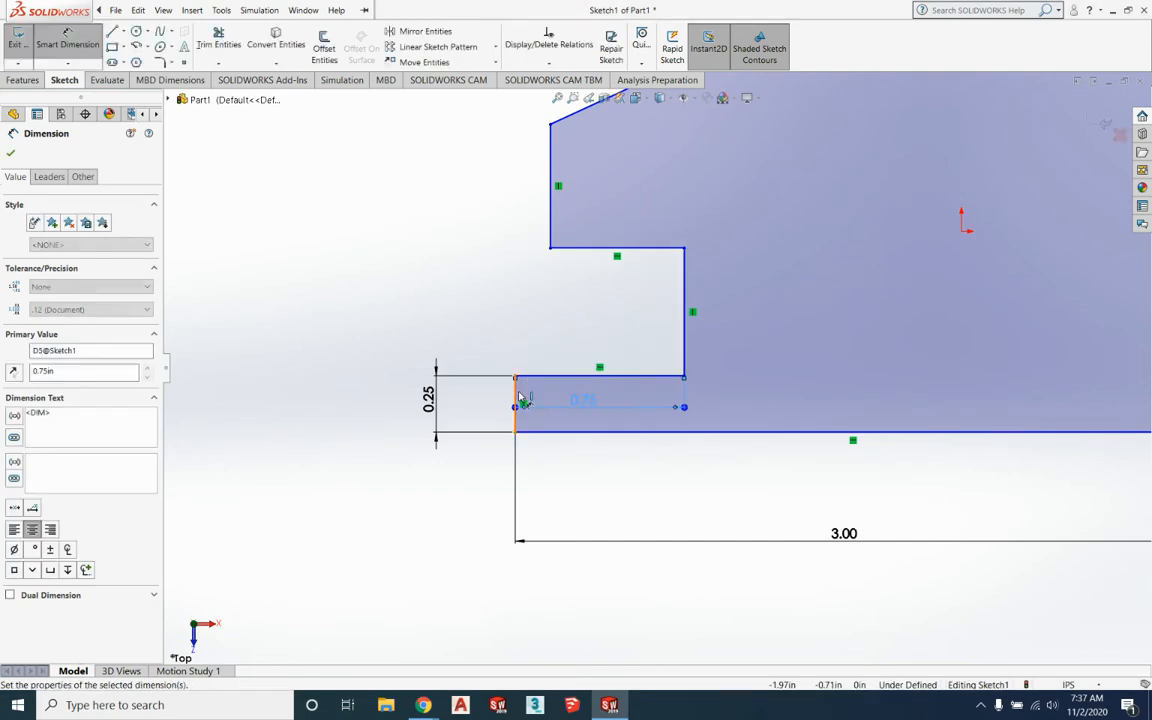
Dimension the notch's inner vertical edge and set its height to .5 in.
left_click(689, 325)
left_click(739, 330)
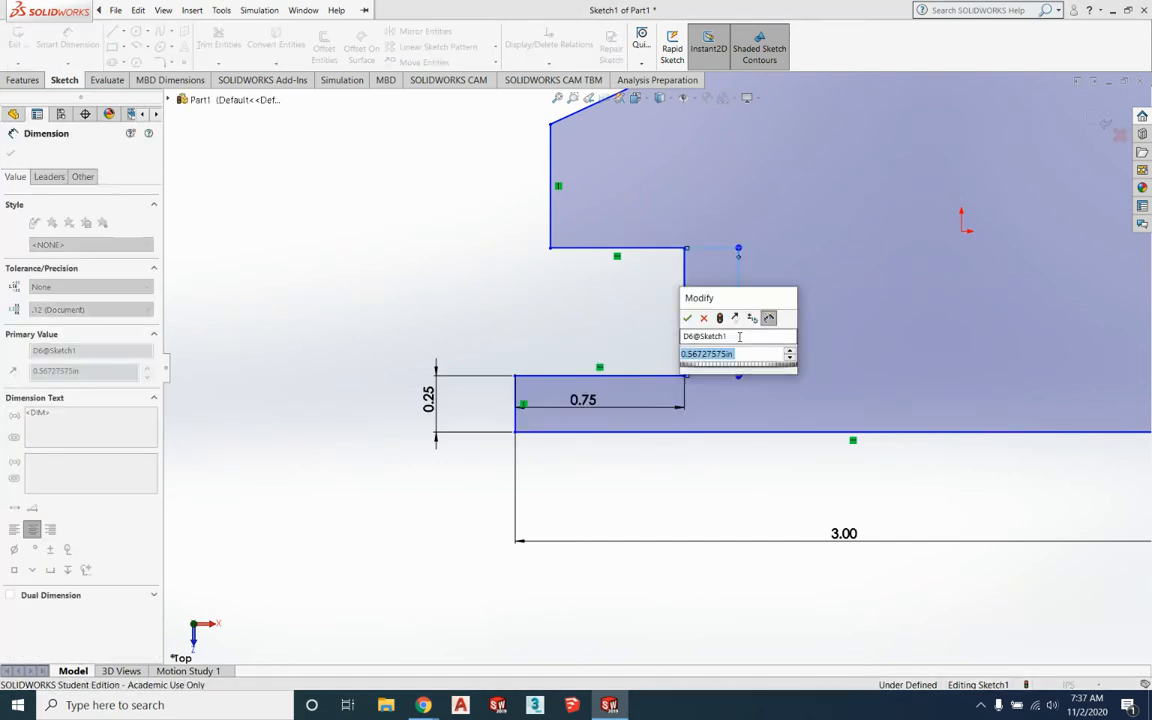
type("5")
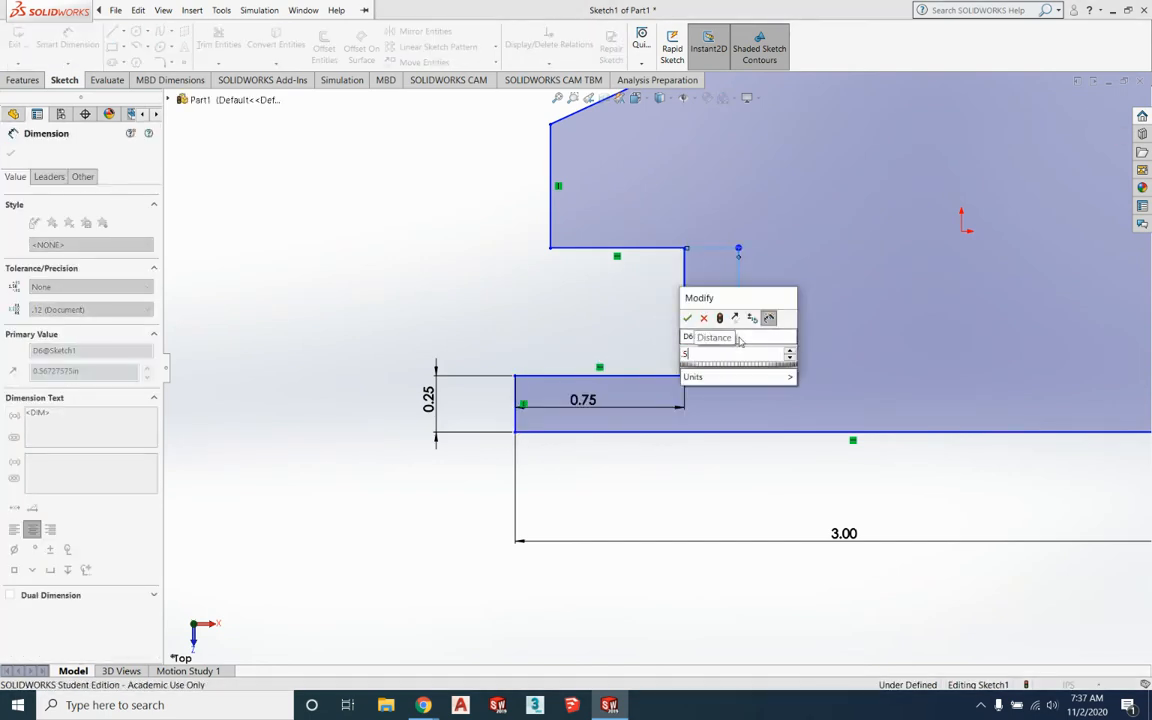
left_click(687, 318)
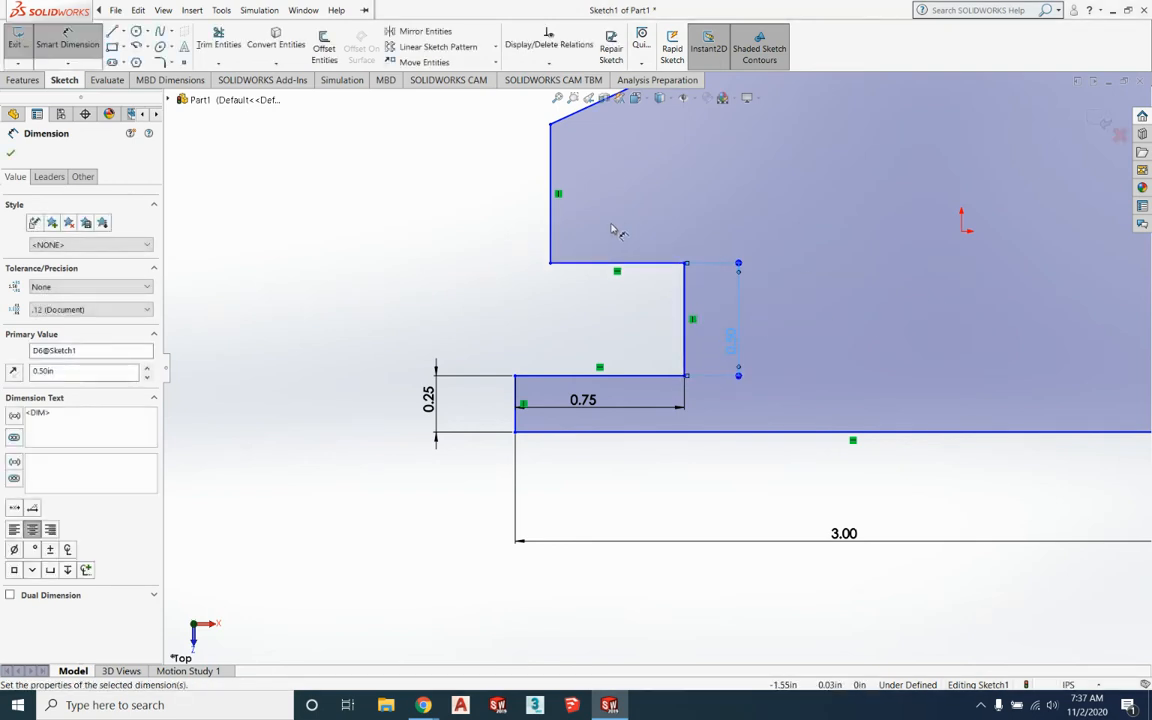
Dimension the notch's upper horizontal edge and set its length to .75 in.
left_click(610, 263)
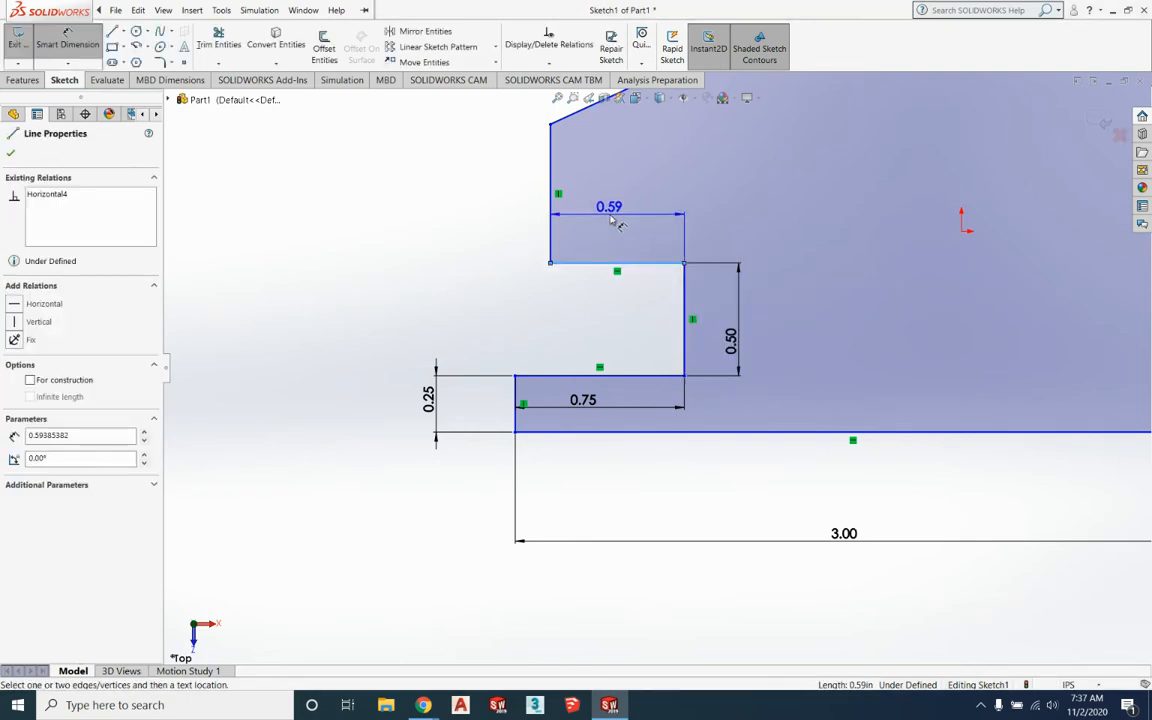
left_click(612, 222)
key("BackSpace")
type(".")
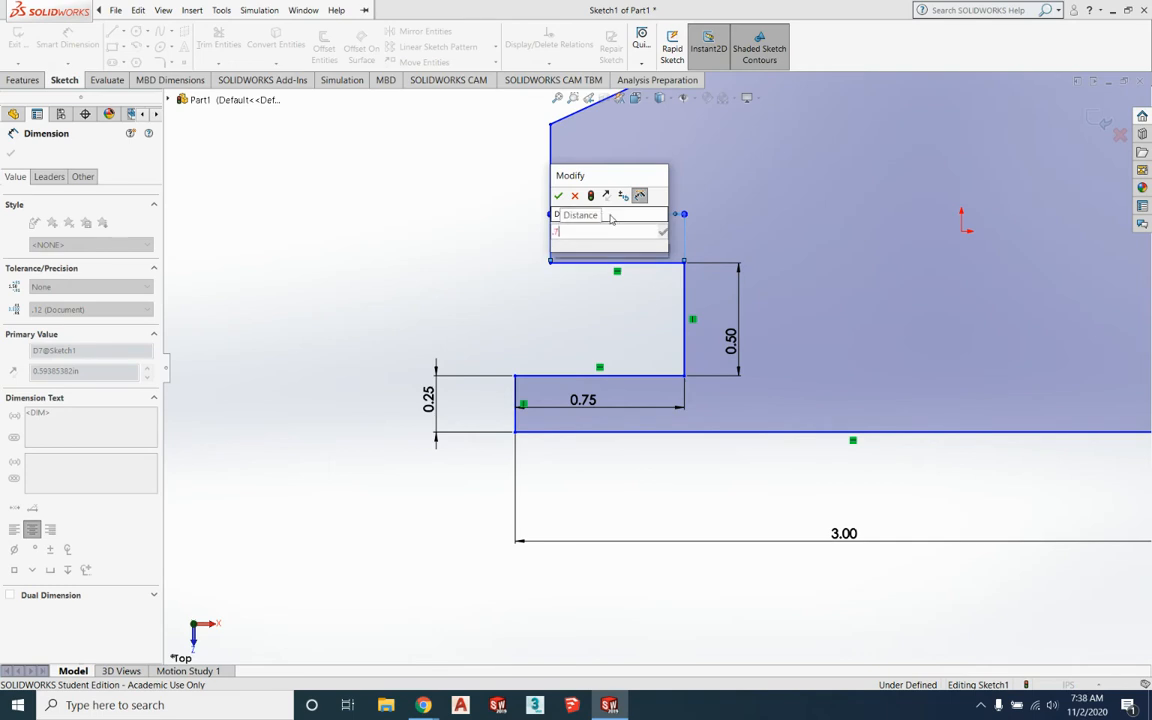
type("75")
left_click(557, 197)
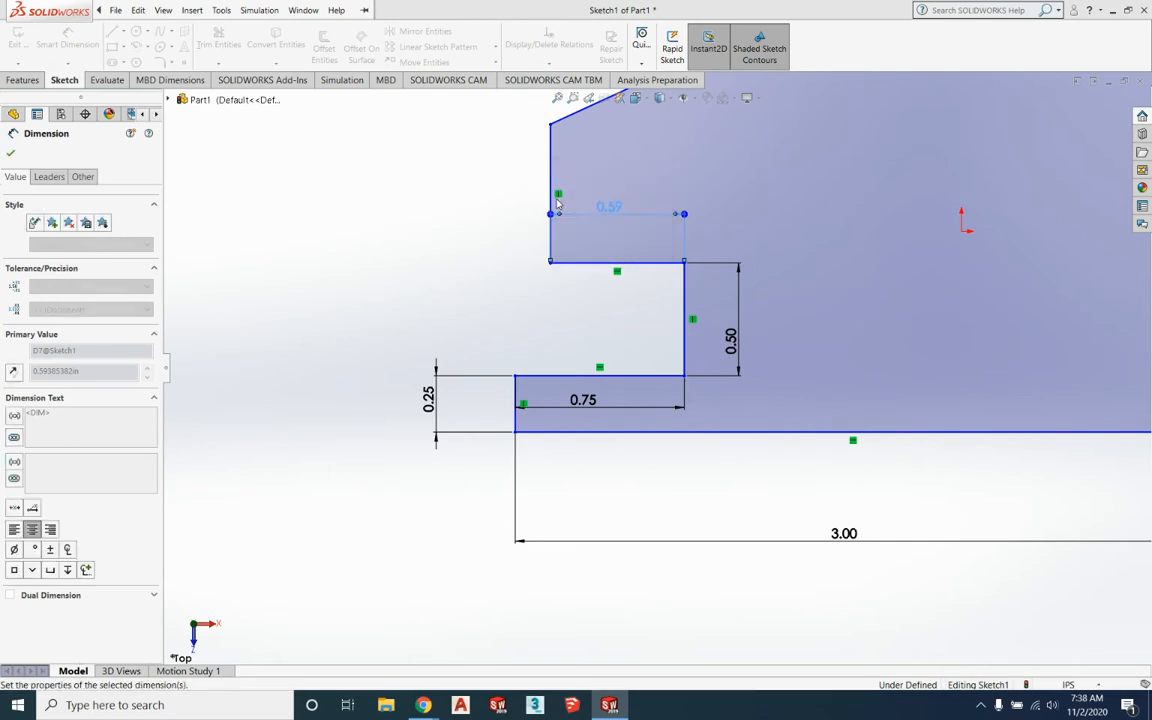
Add a Horizontal Dimension of .75 in between the two endpoints of the outline's right sloped edge.
scroll(600, 280, "down", 3)
scroll(700, 380, "up", 5)
scroll(748, 385, "up", 3)
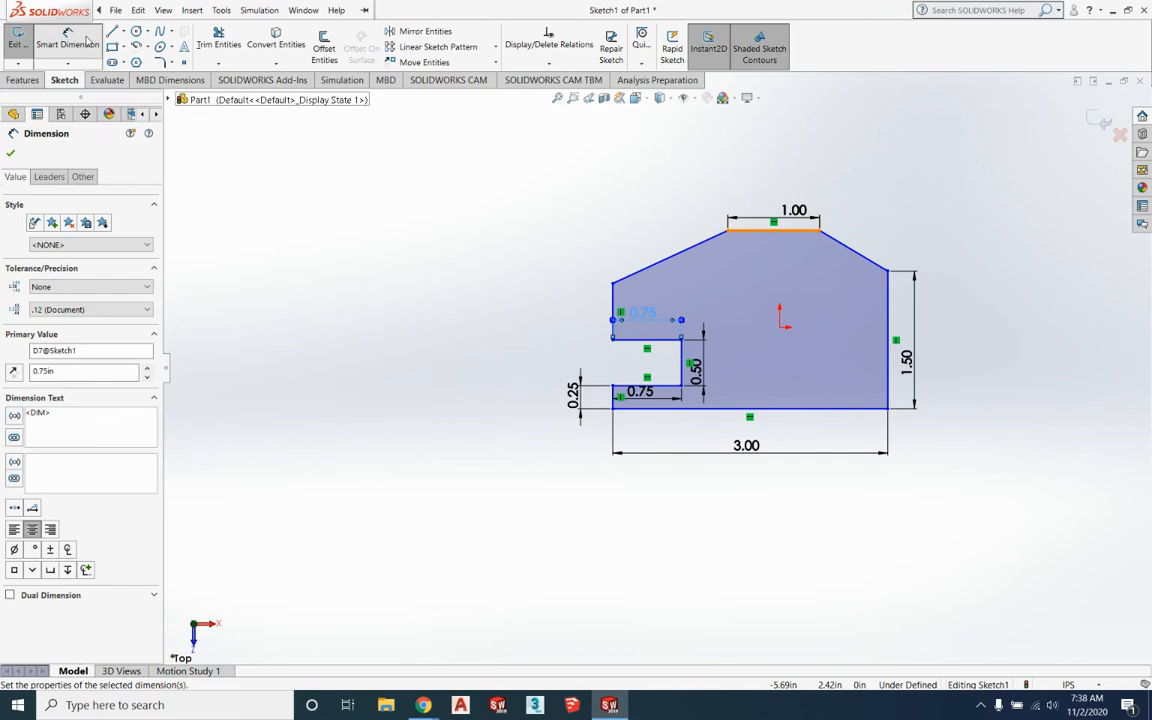
left_click(70, 64)
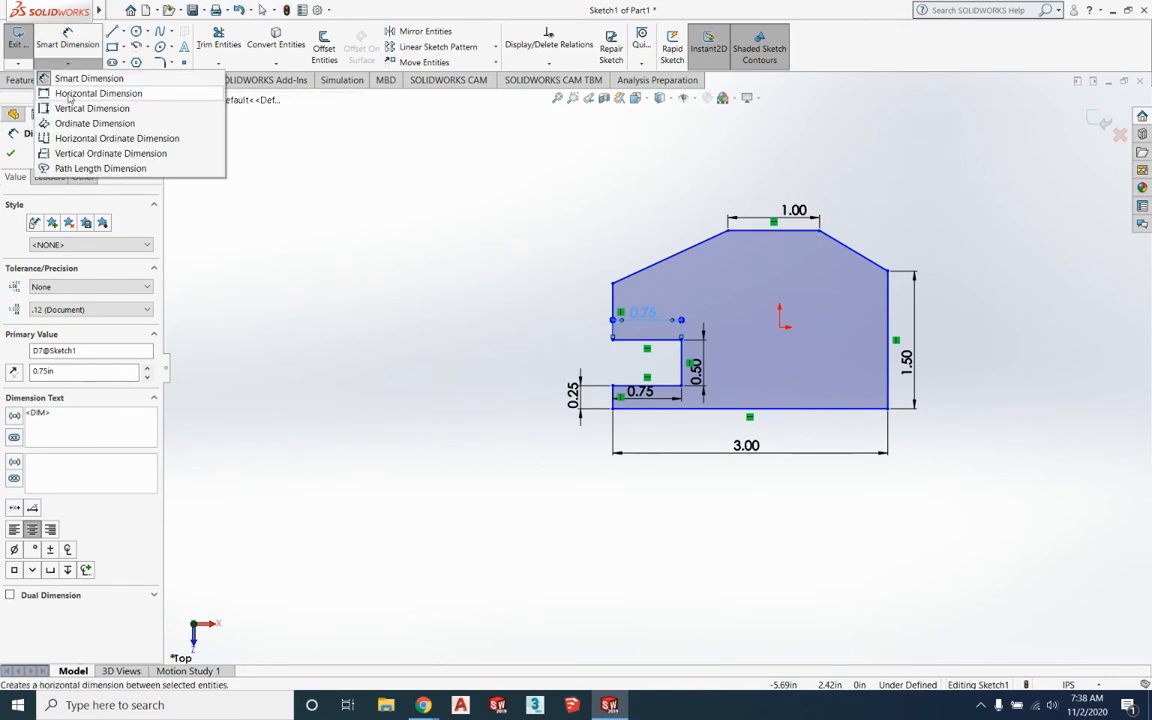
left_click(70, 94)
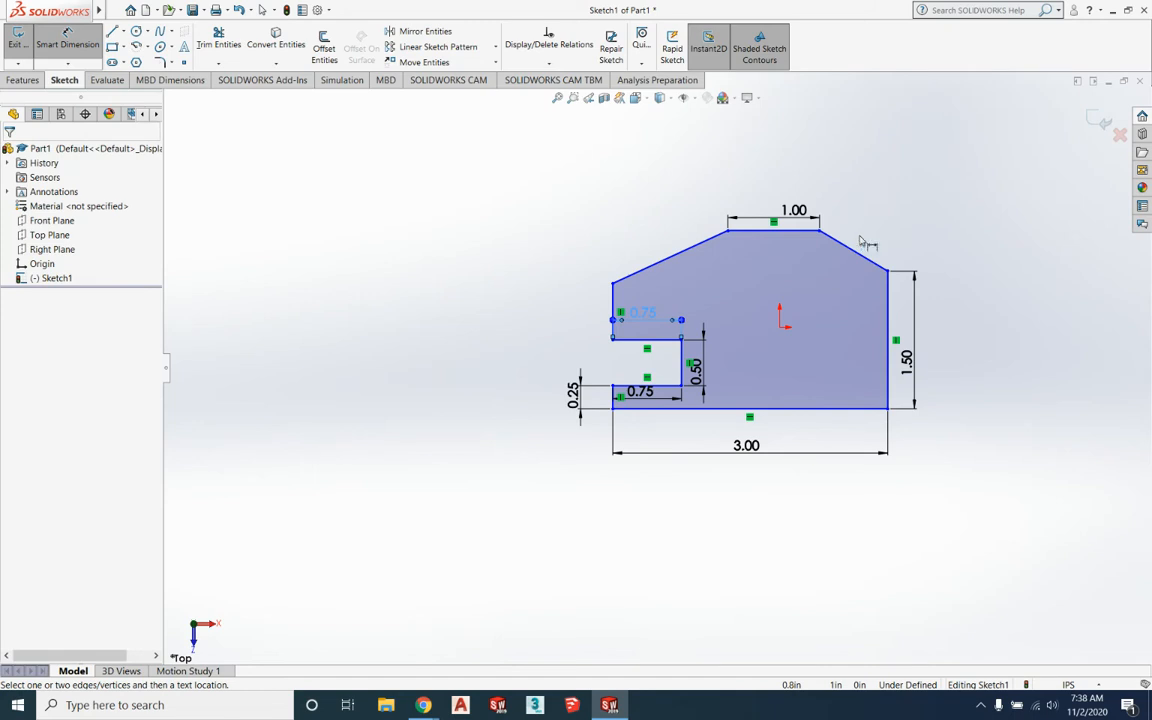
left_click(821, 233)
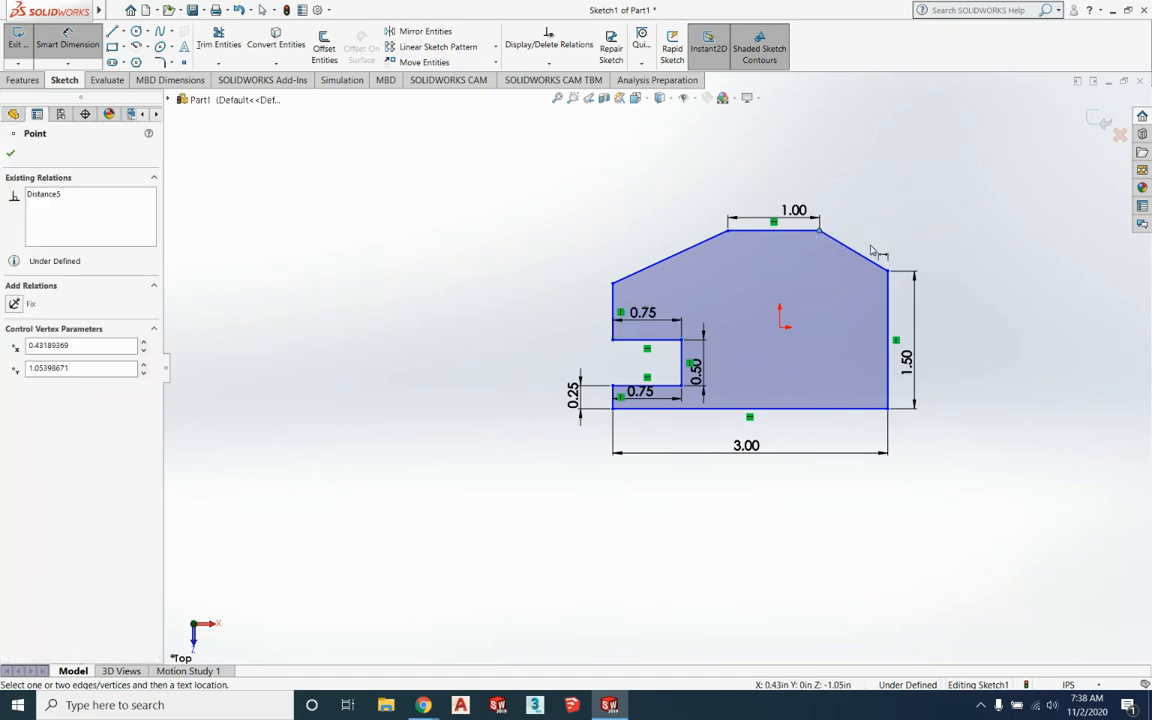
left_click(887, 271)
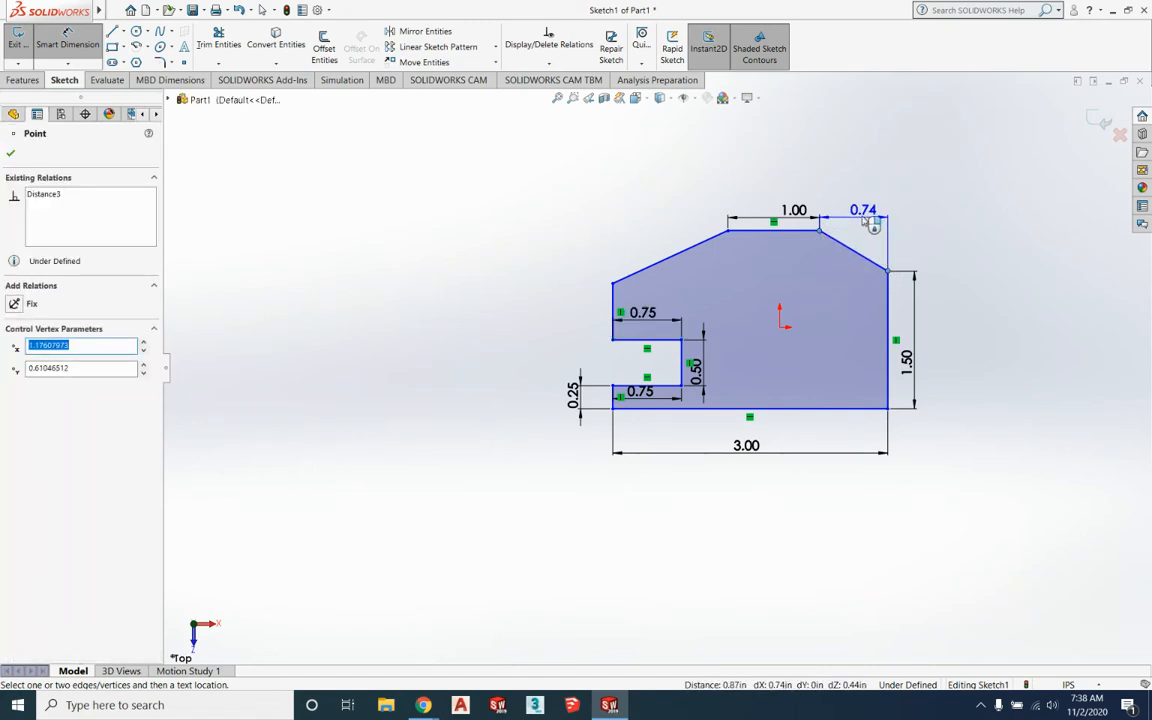
left_click(866, 220)
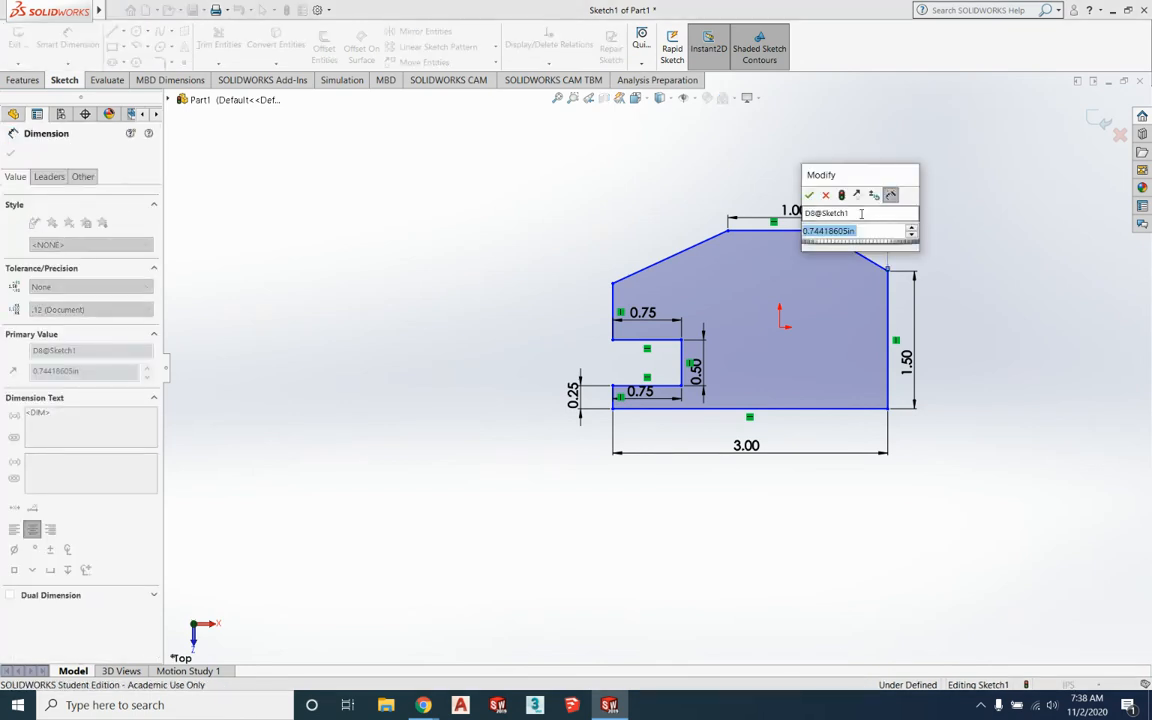
type(".75")
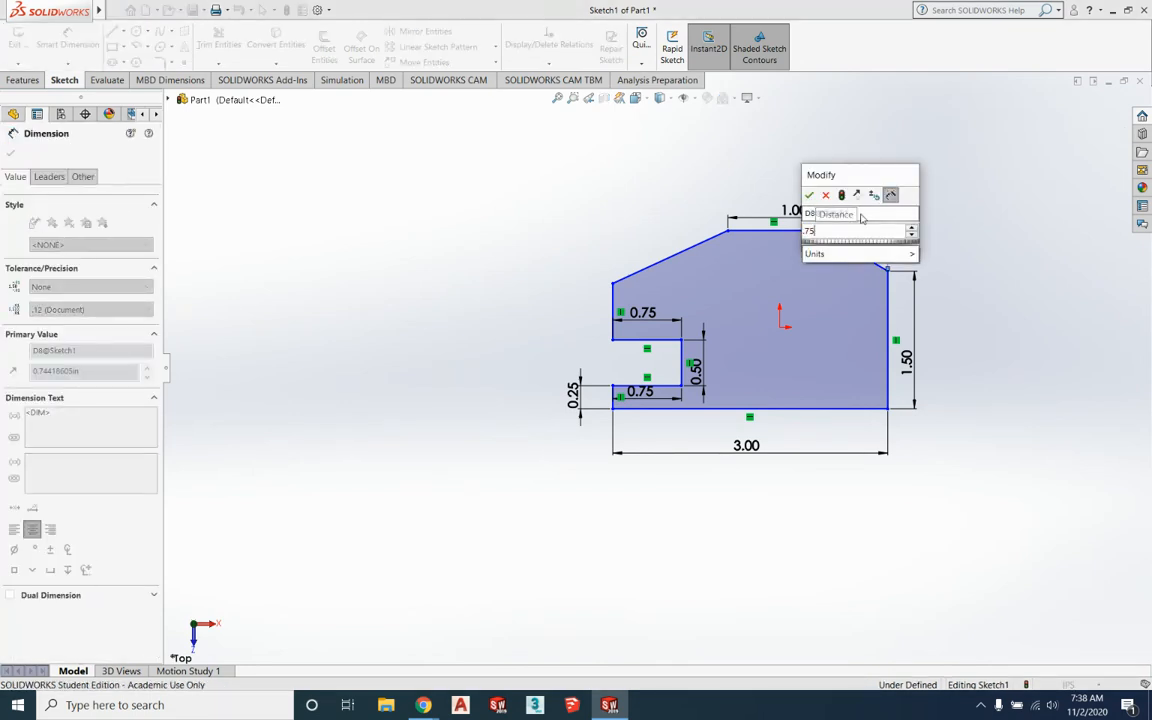
left_click(809, 195)
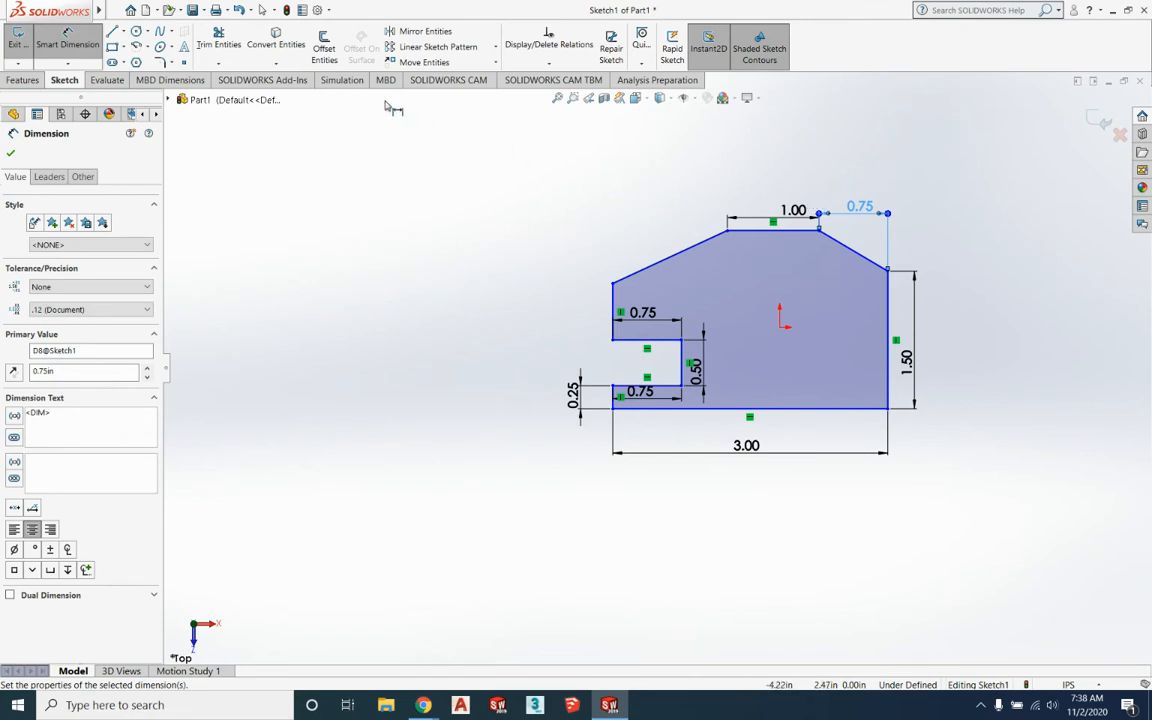
Add a Vertical Dimension of 2.0 in from the top edge's right endpoint to the outline's lower-right corner.
left_click(68, 63)
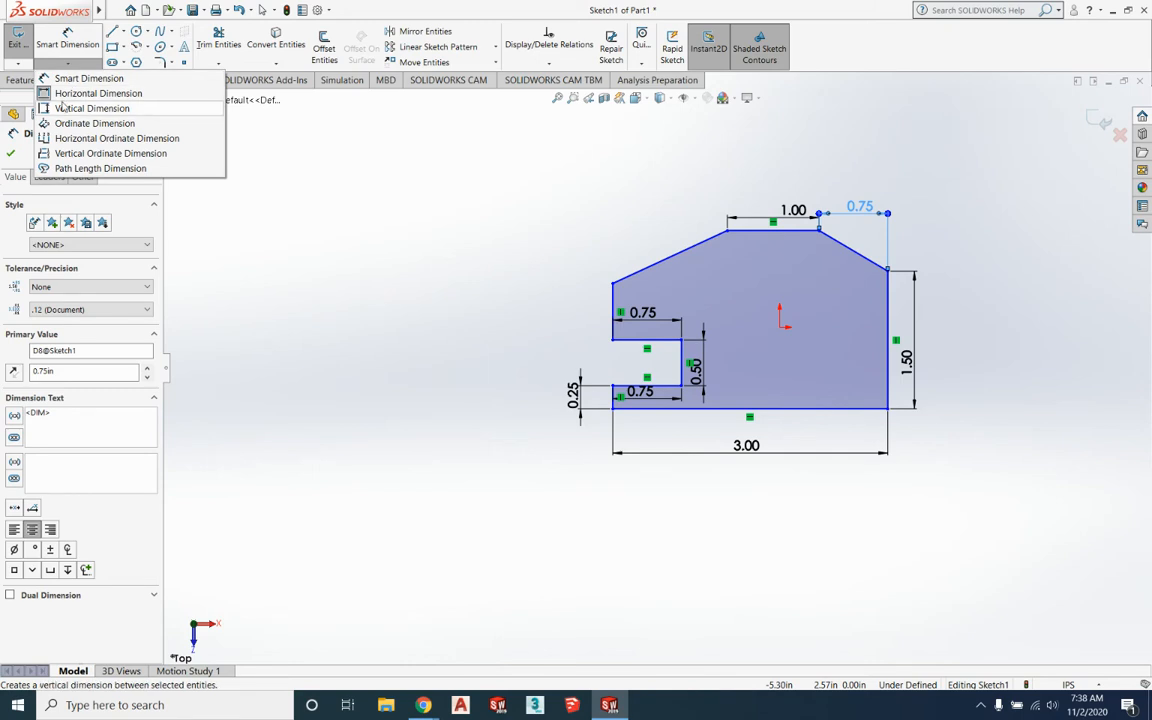
left_click(62, 110)
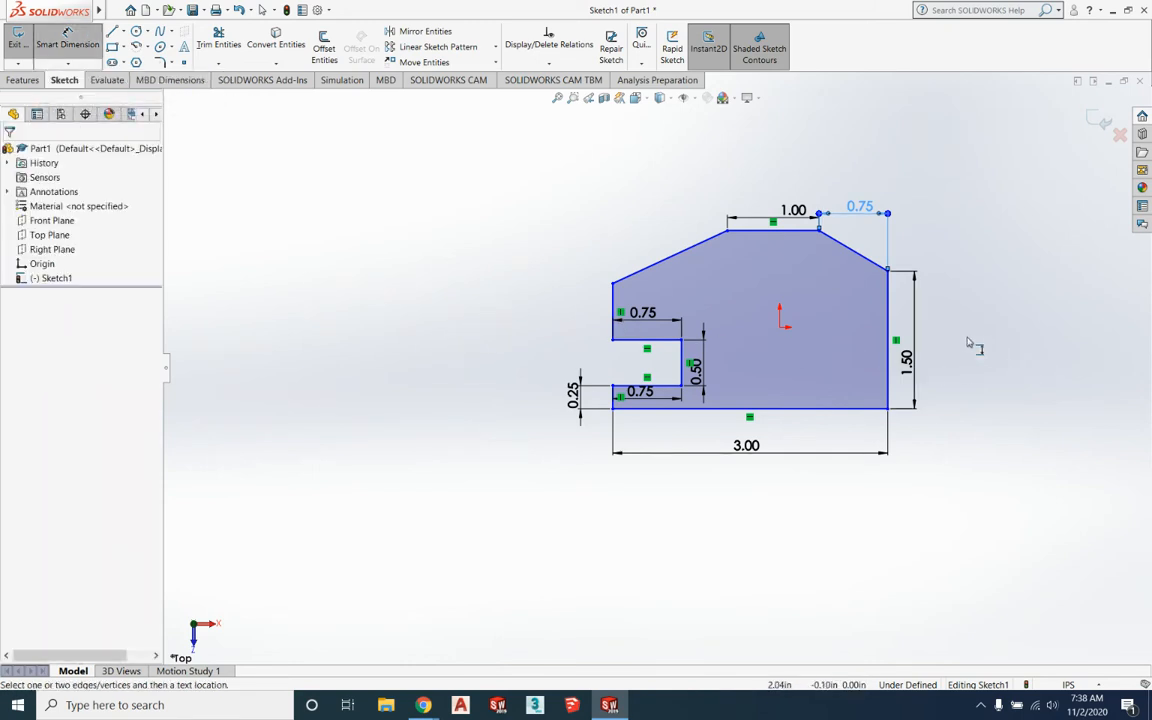
left_click(820, 234)
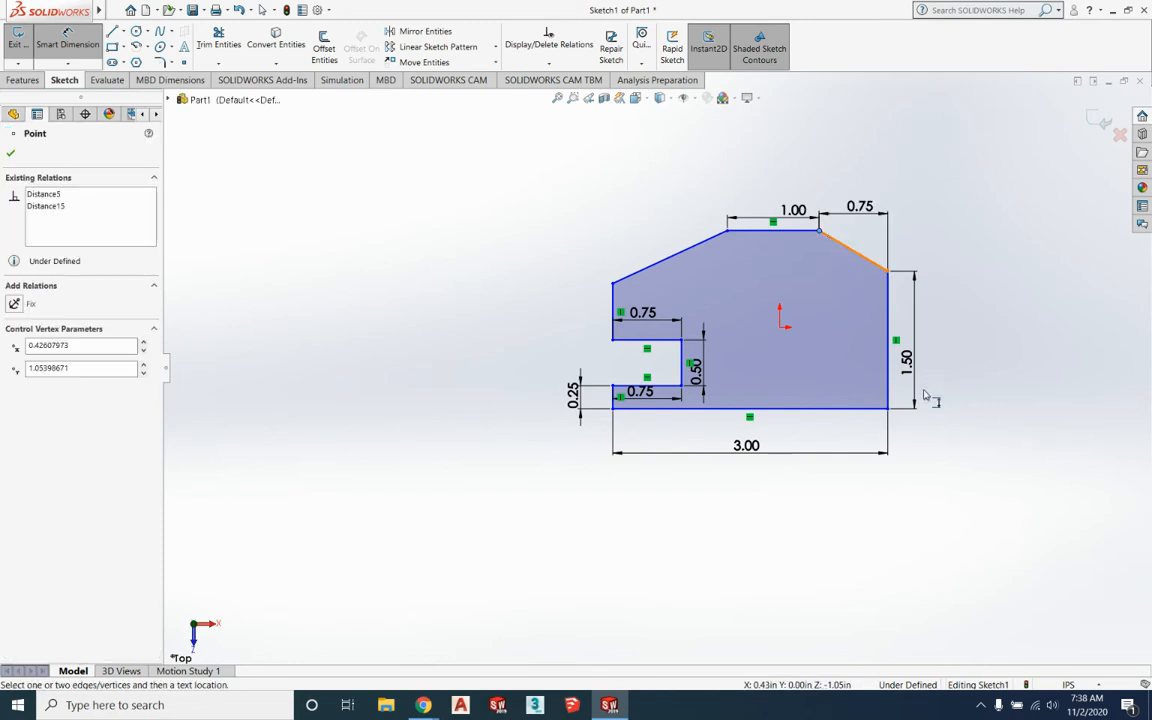
left_click(889, 409)
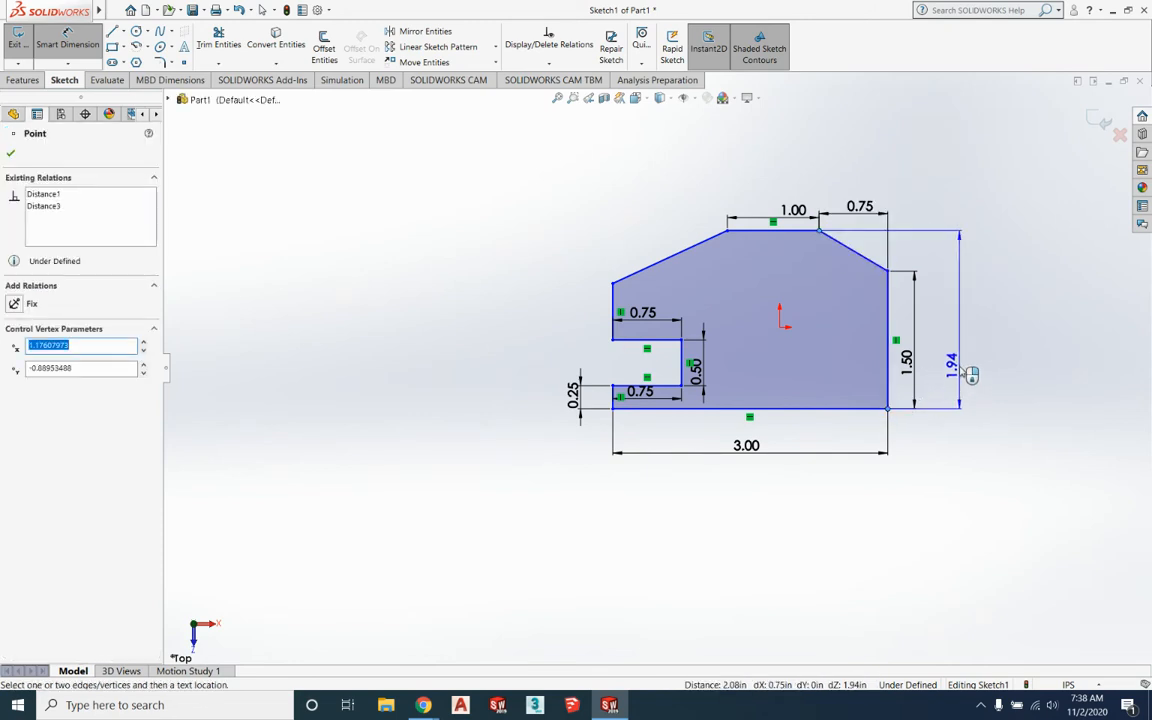
left_click(971, 372)
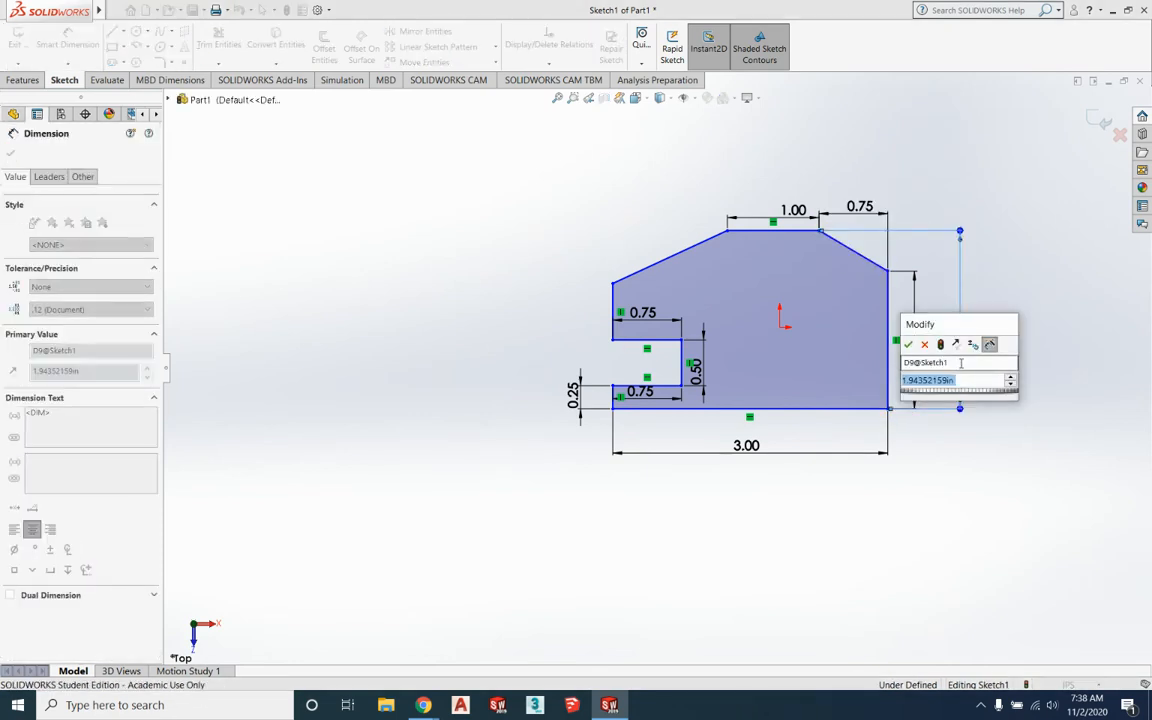
type("2.0")
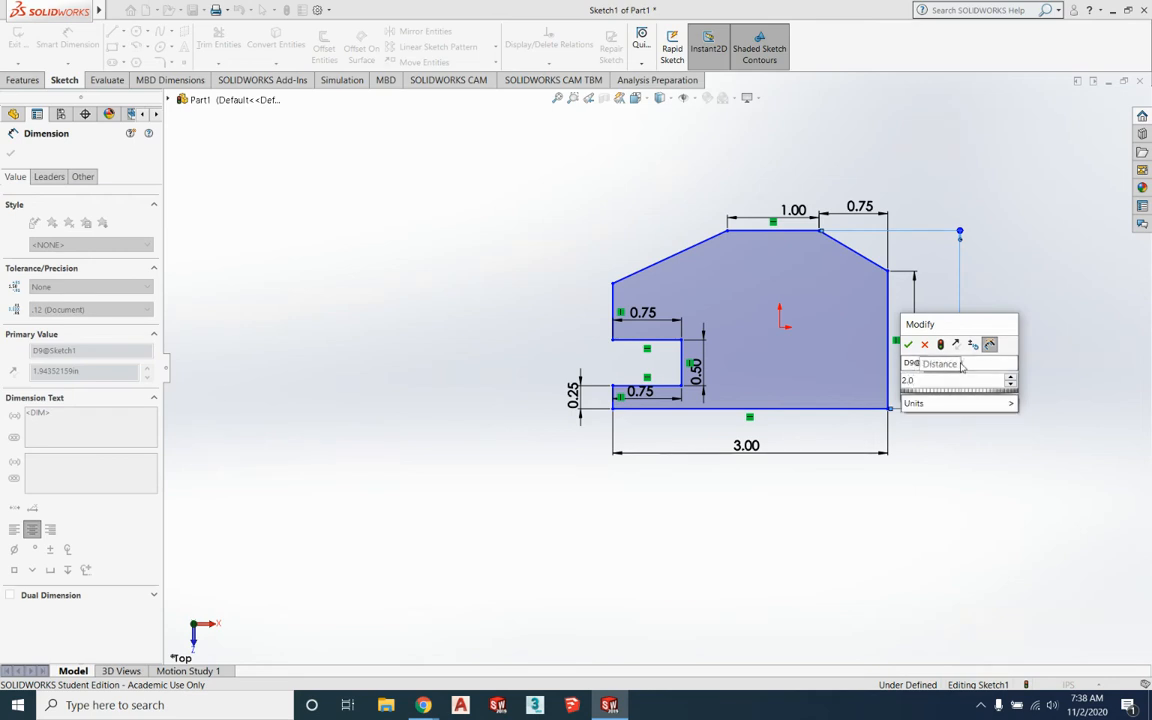
left_click(908, 344)
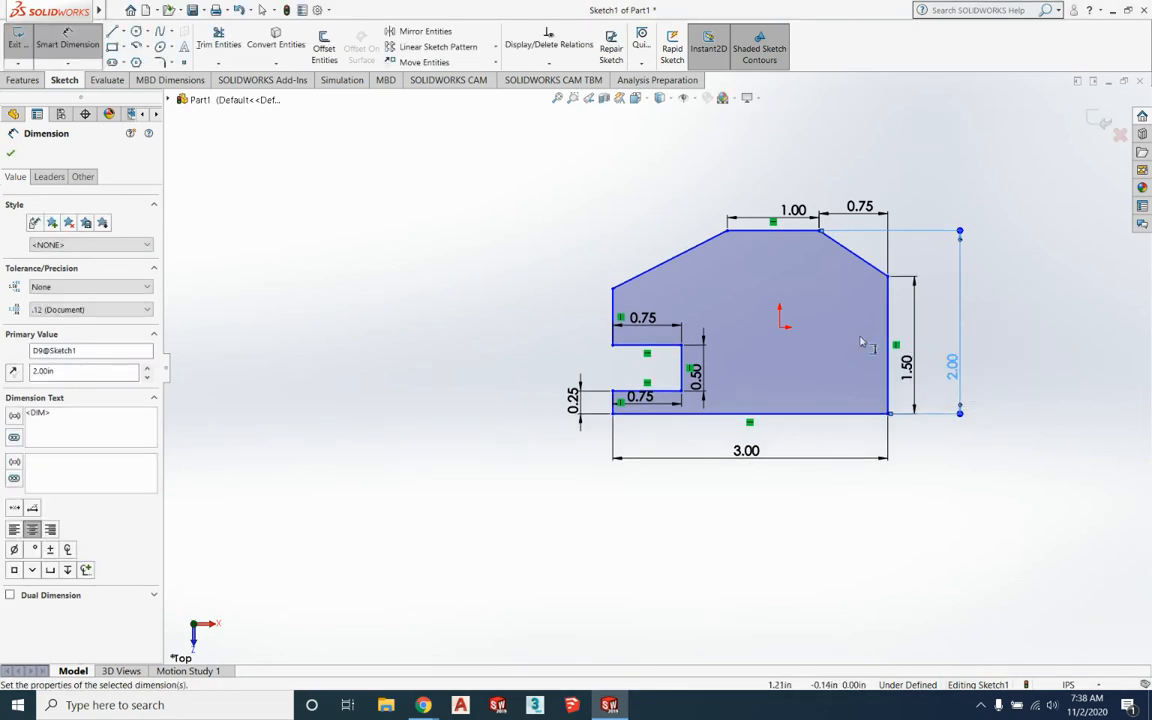
Add a vertical dimension of 1.25 in from the left sloped edge's lower endpoint to the outline's lower-left corner.
left_click(613, 290)
left_click(613, 414)
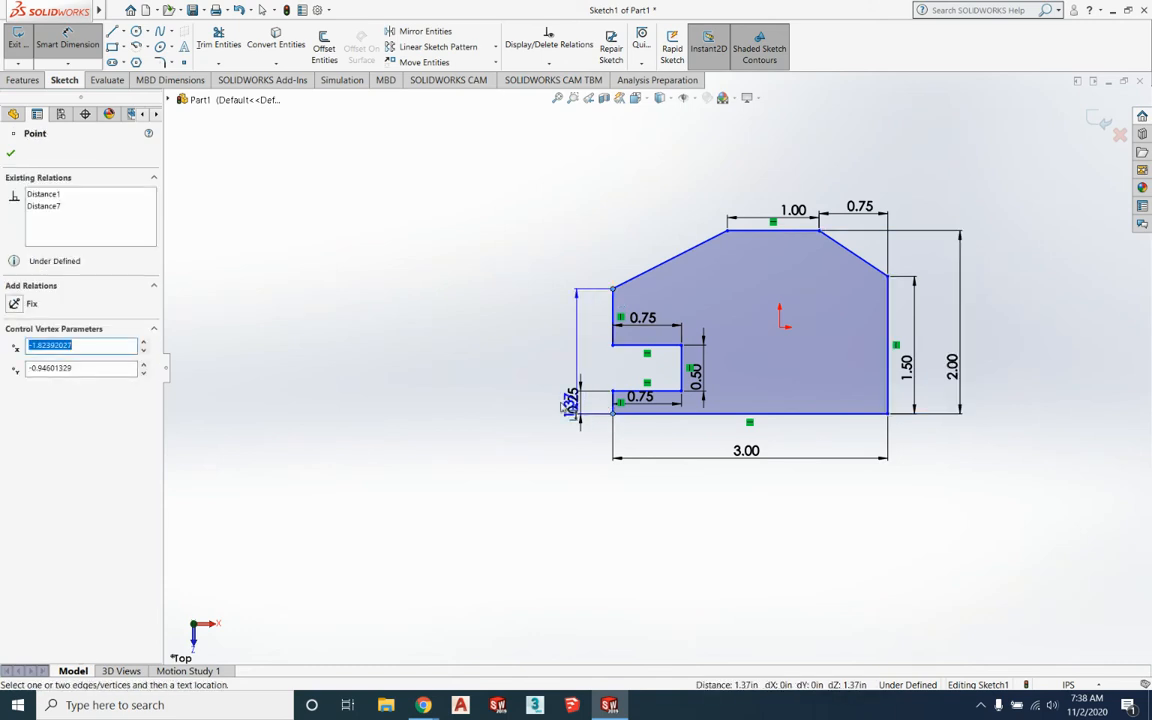
left_click(524, 372)
key("BackSpace")
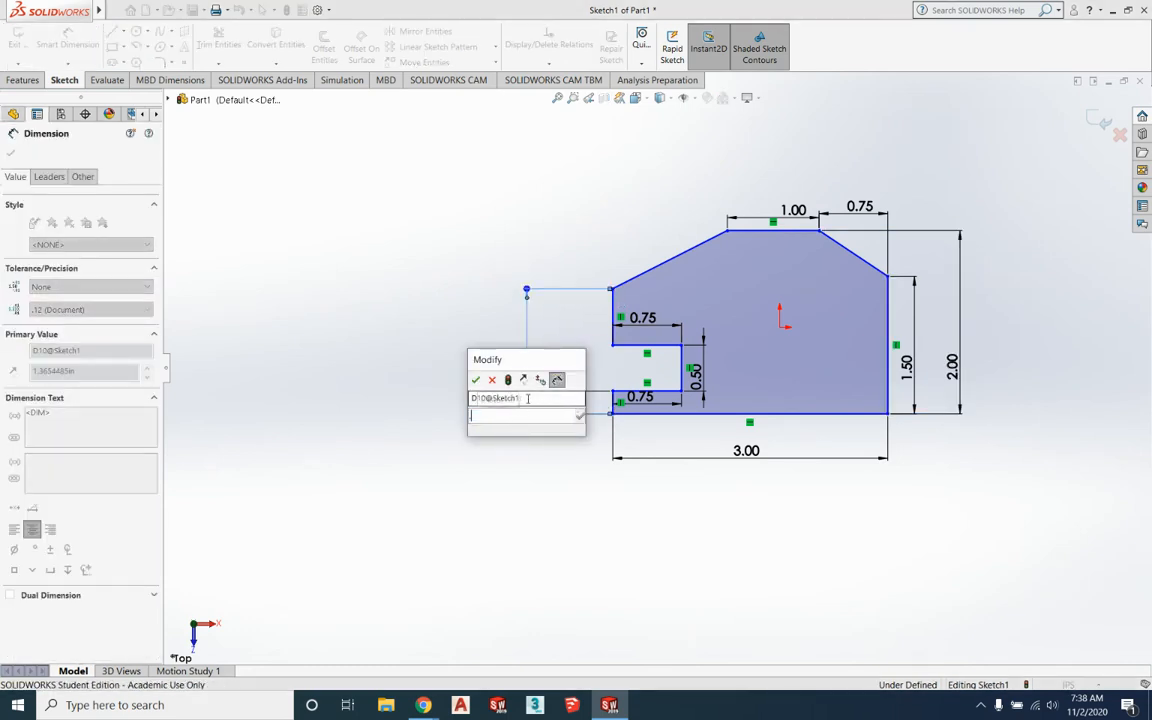
type("1.25")
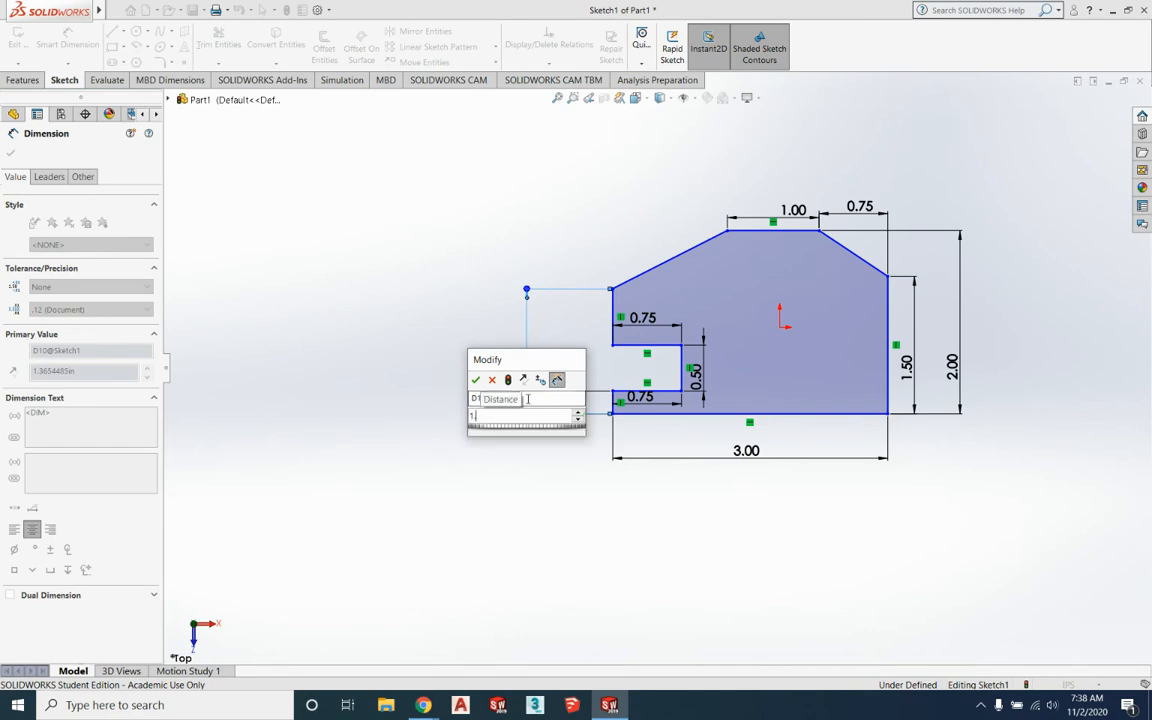
left_click(474, 382)
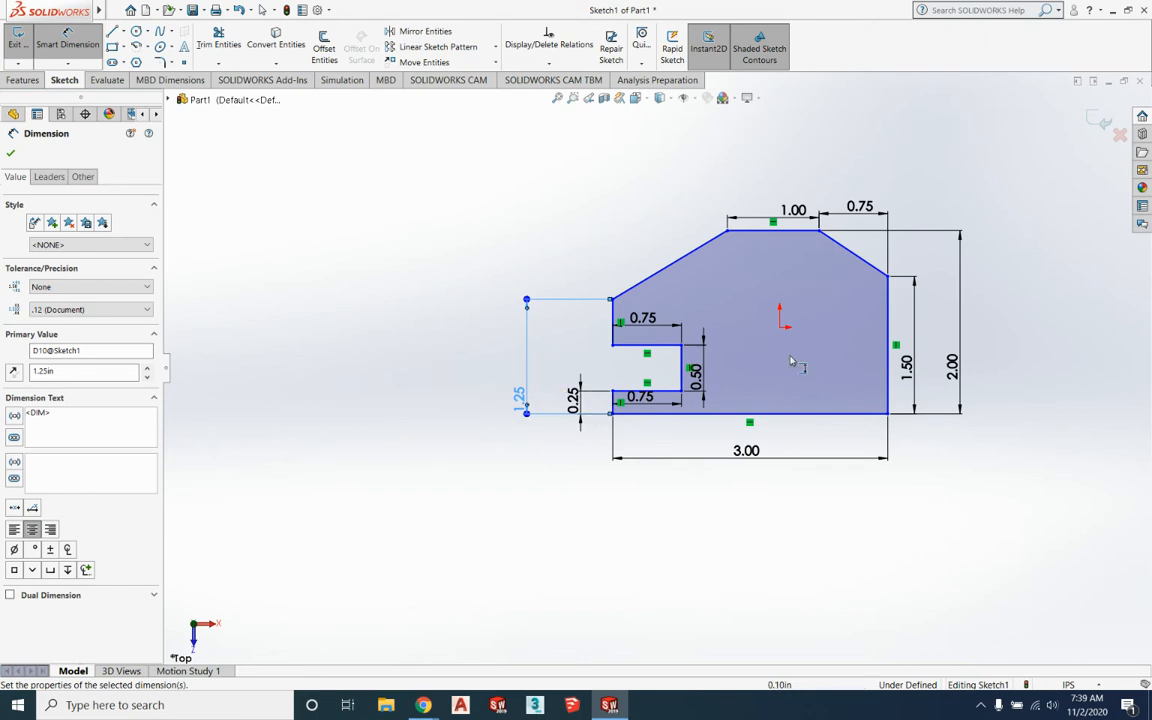
Place a sketch point inside the outline and use Smart Dimension to set its horizontal distance from the lower-right corner to 1.0 in.
left_click(183, 63)
left_click(809, 345)
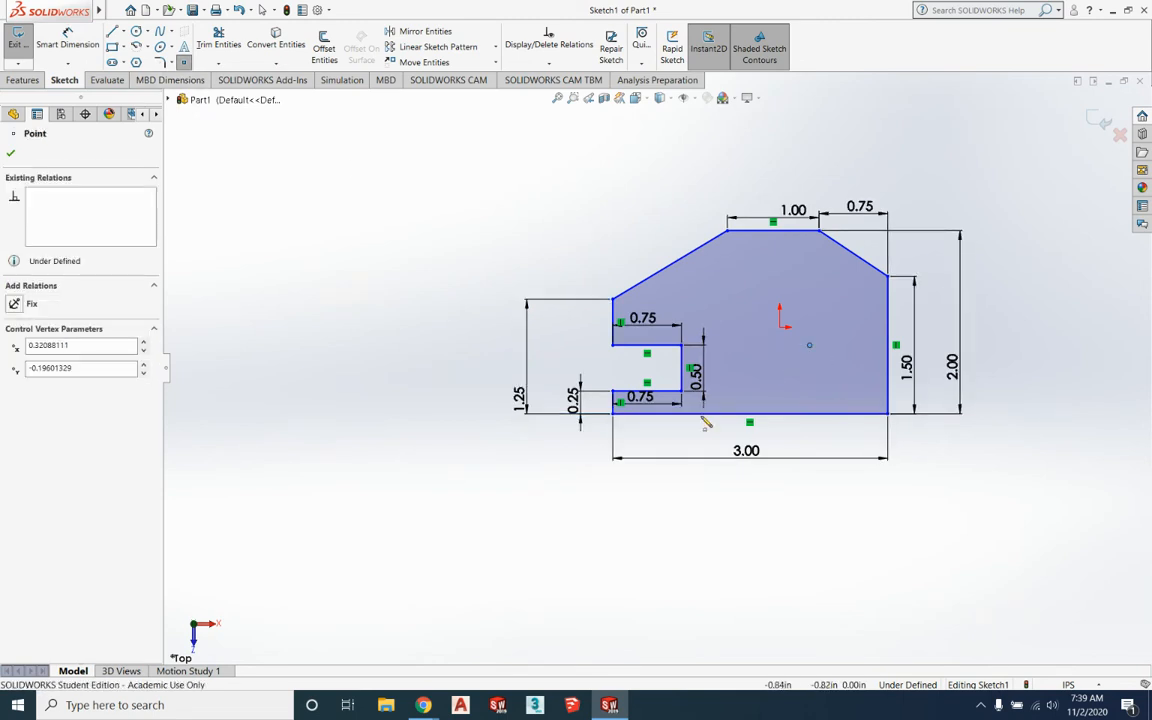
left_click(64, 63)
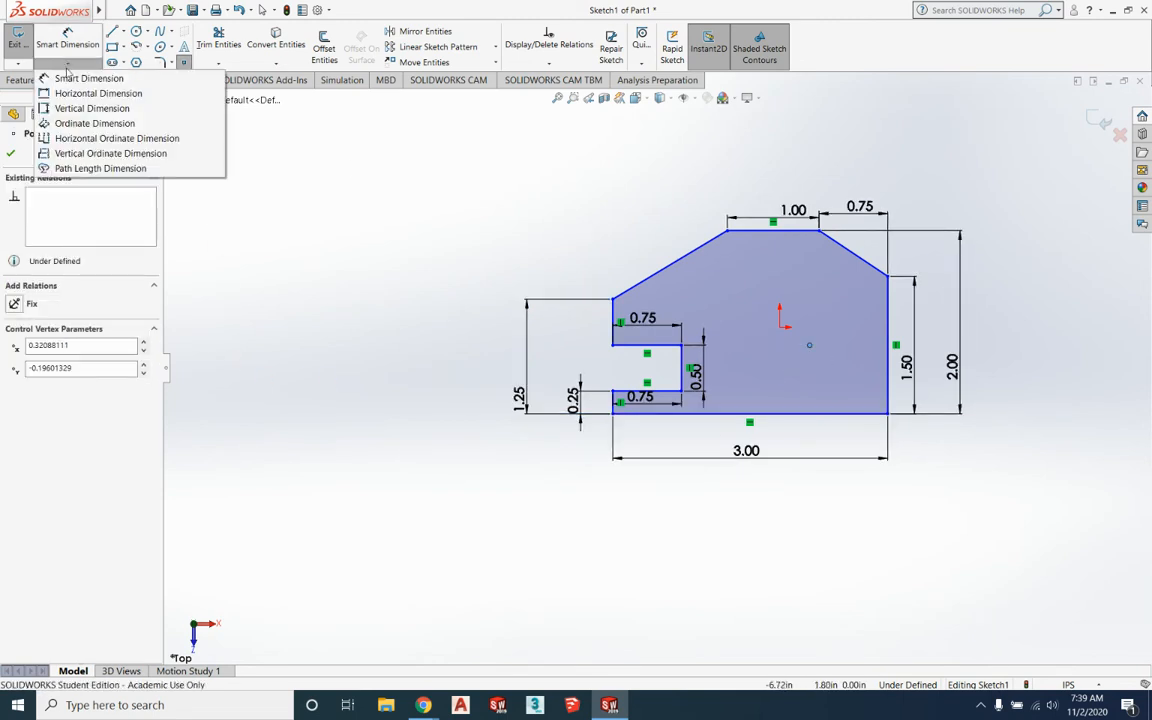
left_click(62, 76)
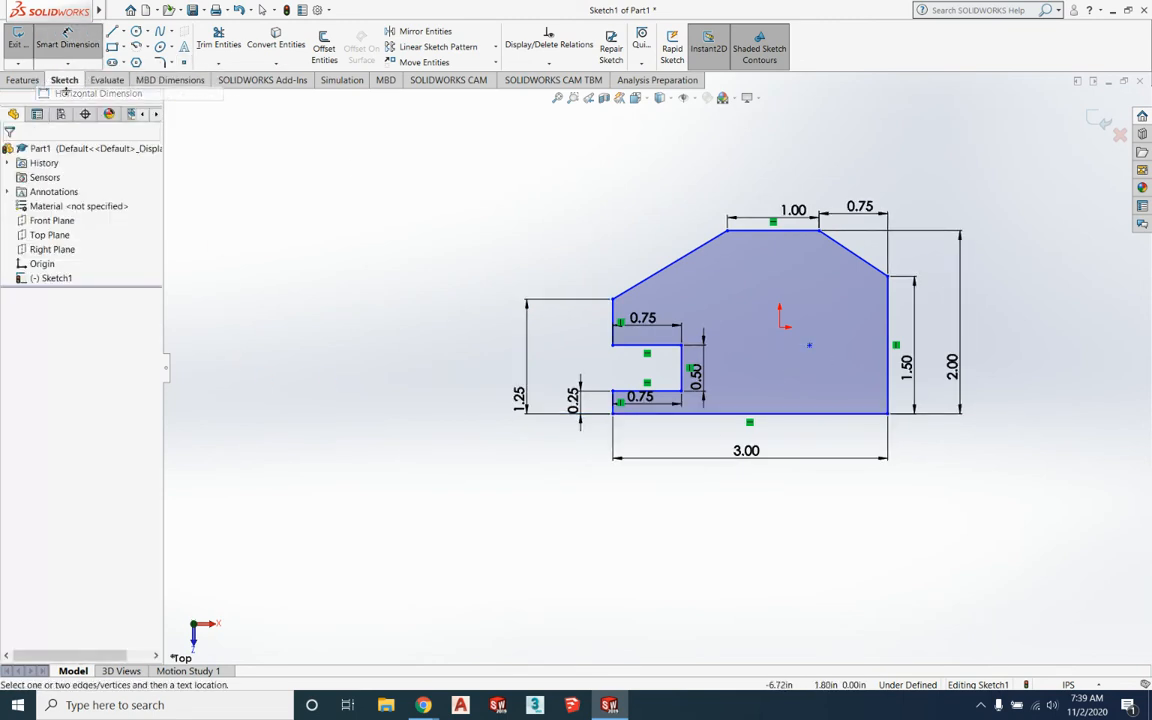
left_click(810, 346)
left_click(887, 402)
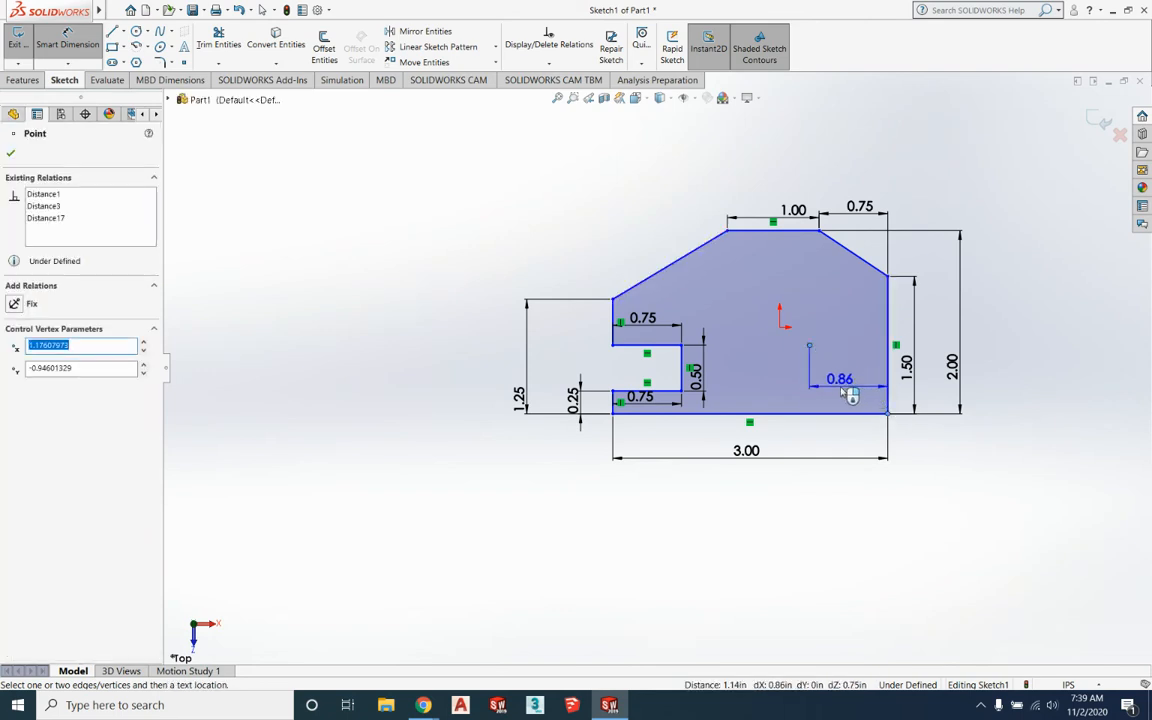
left_click(850, 396)
type("1")
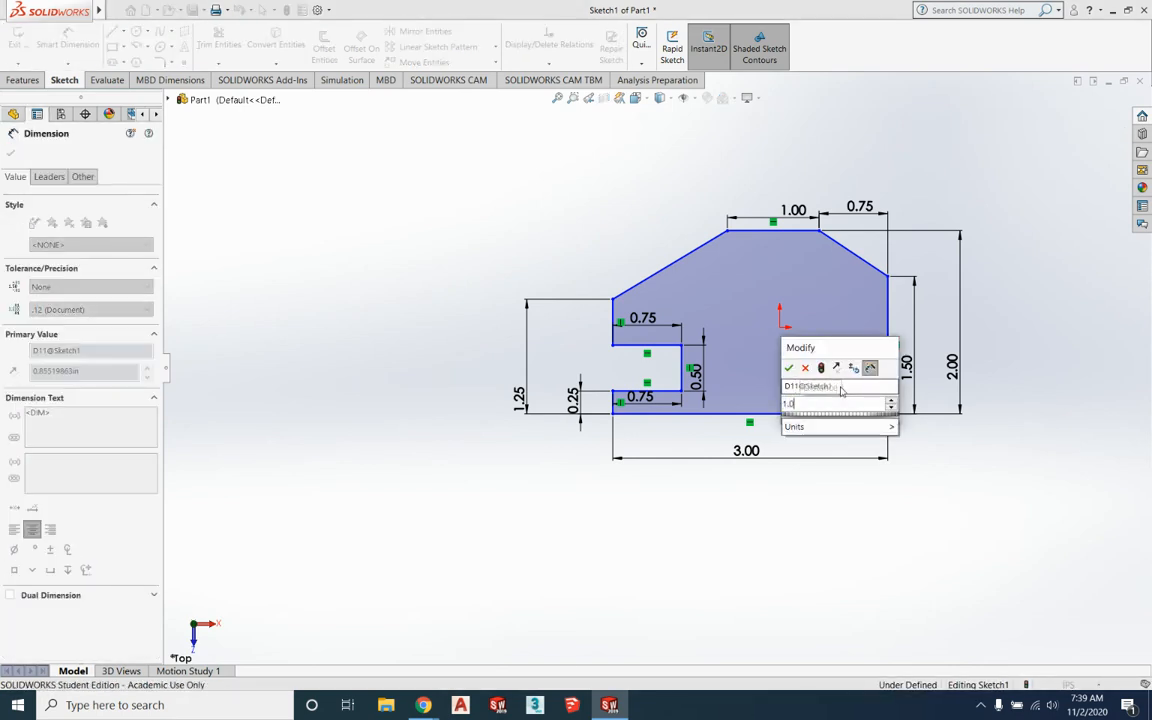
key("Return")
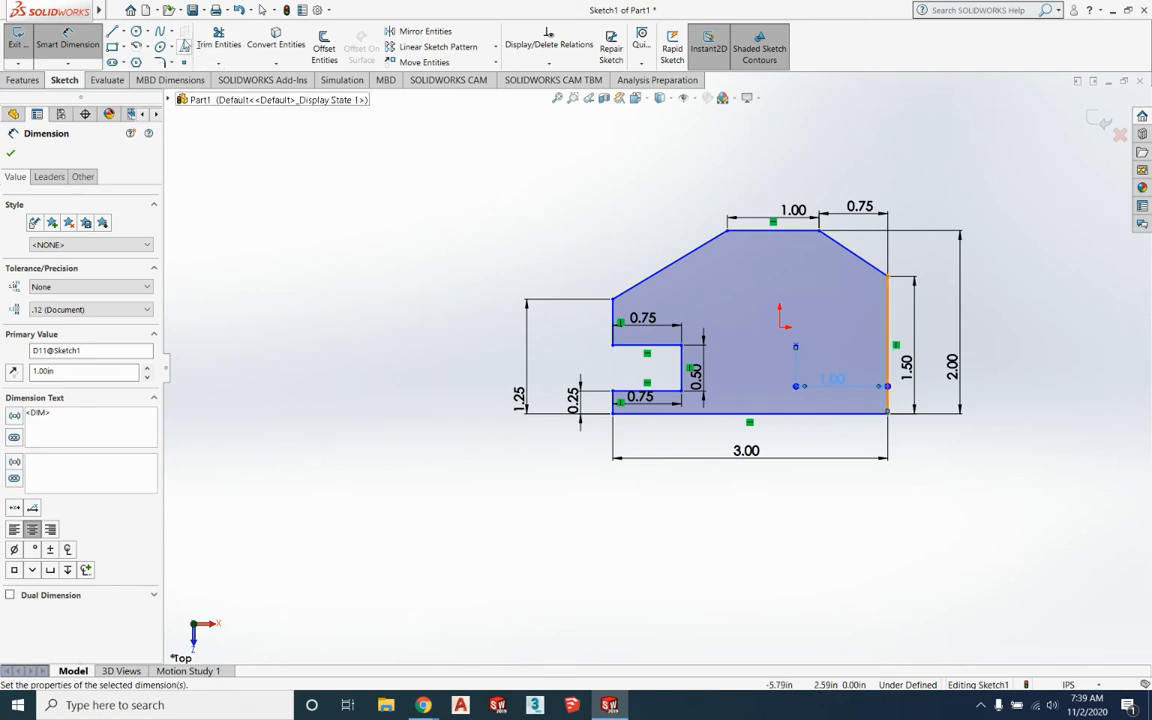
Add a Vertical Dimension of 1.0 in from the interior sketch point to the outline's lower-right corner.
left_click(72, 64)
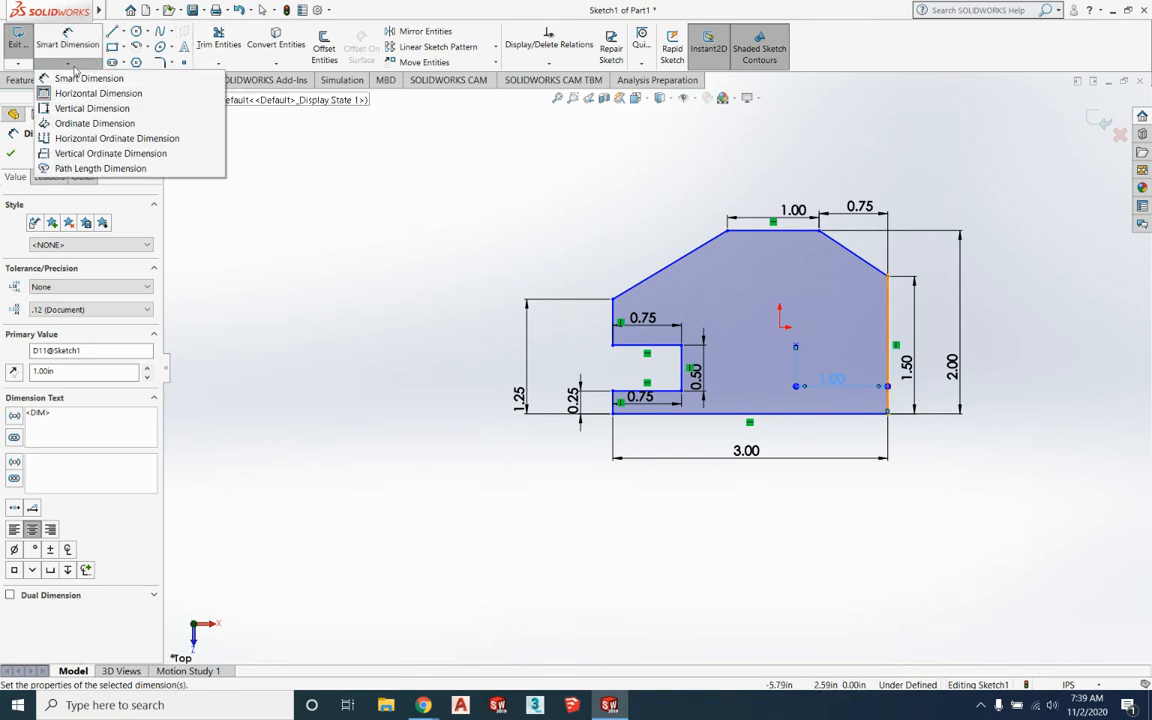
left_click(85, 78)
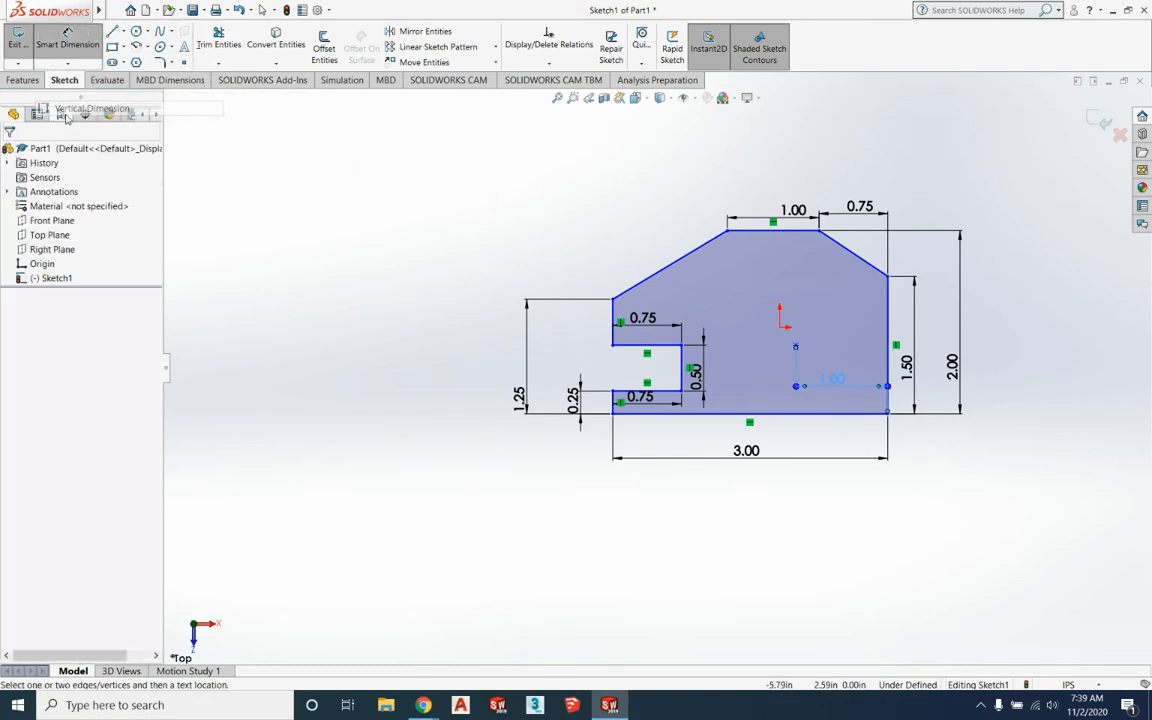
left_click(795, 350)
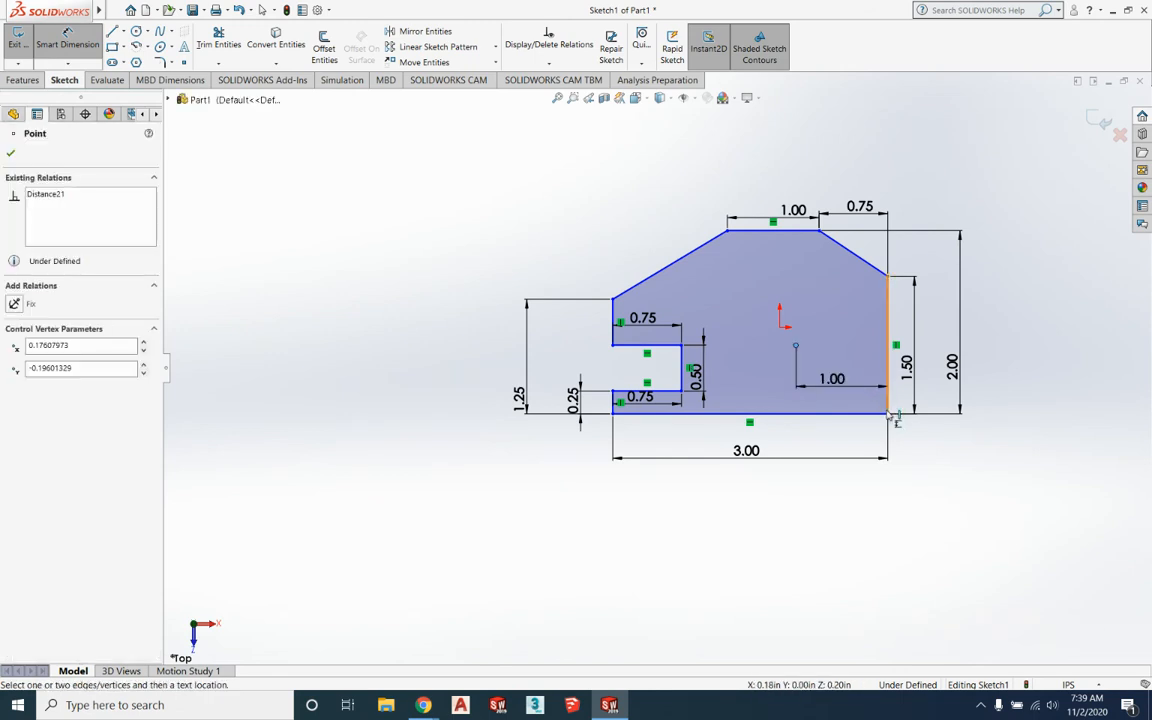
left_click(885, 414)
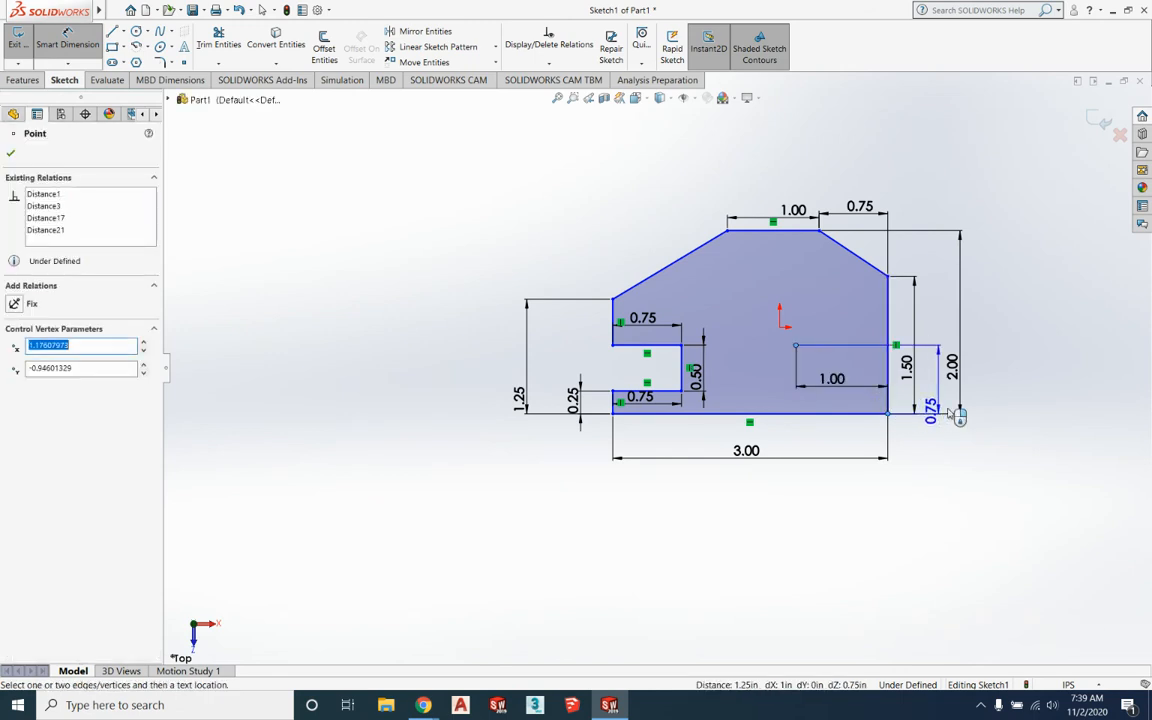
left_click(1013, 392)
type("1.0")
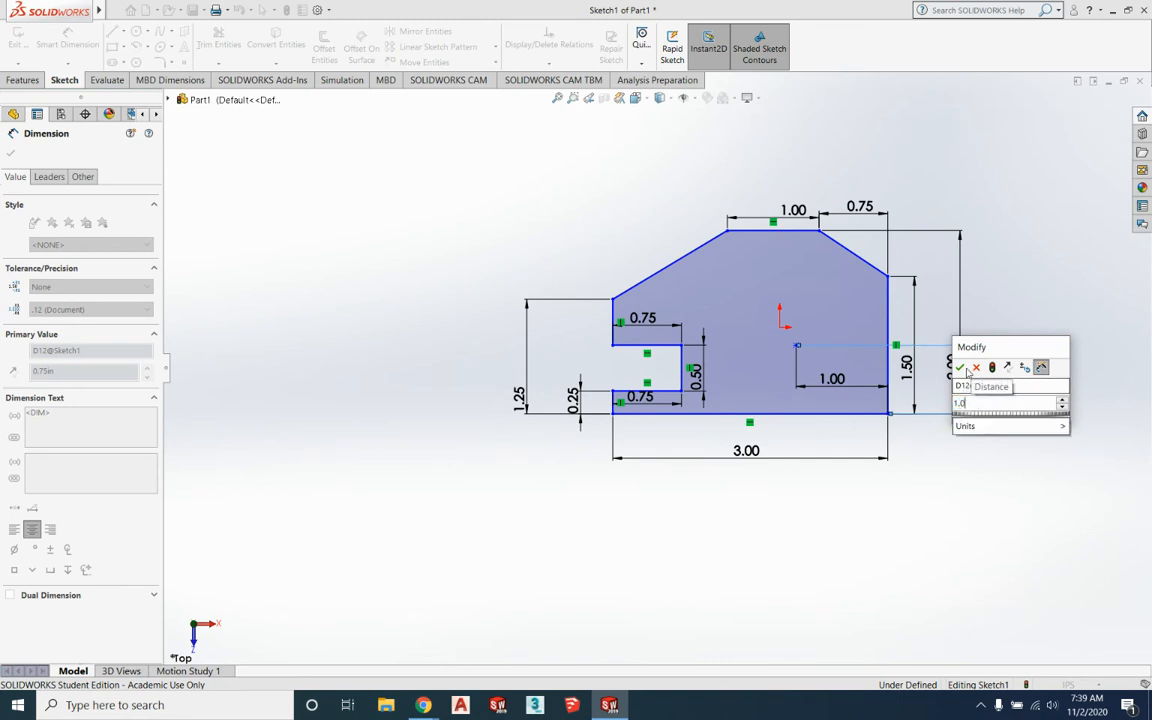
key("Return")
Sketch a circle centred on the interior point and set its radius to .5 in.
scroll(830, 355, "down", 5)
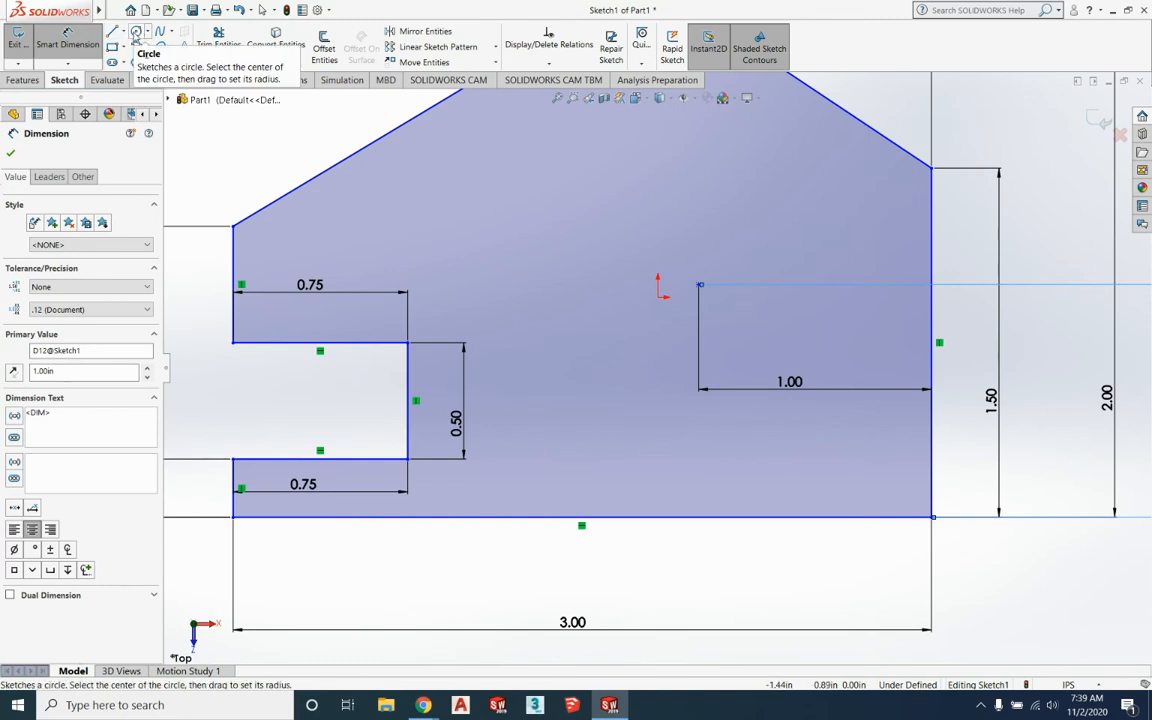
left_click(136, 33)
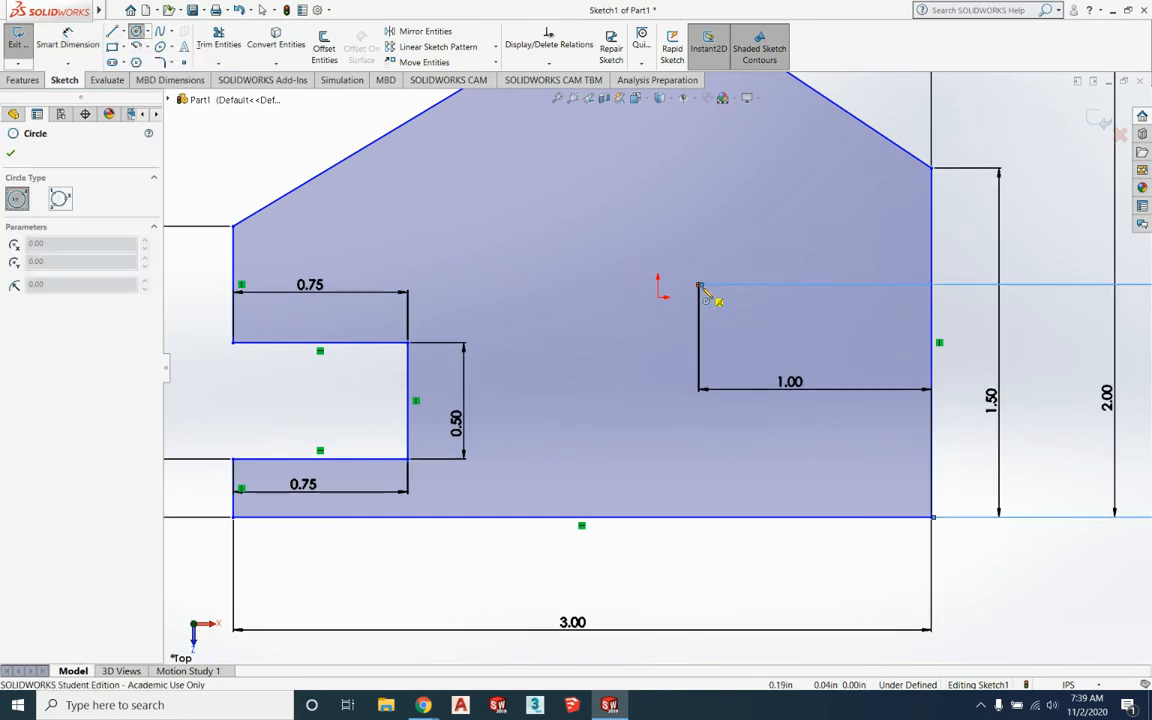
scroll(700, 288, "down", 4)
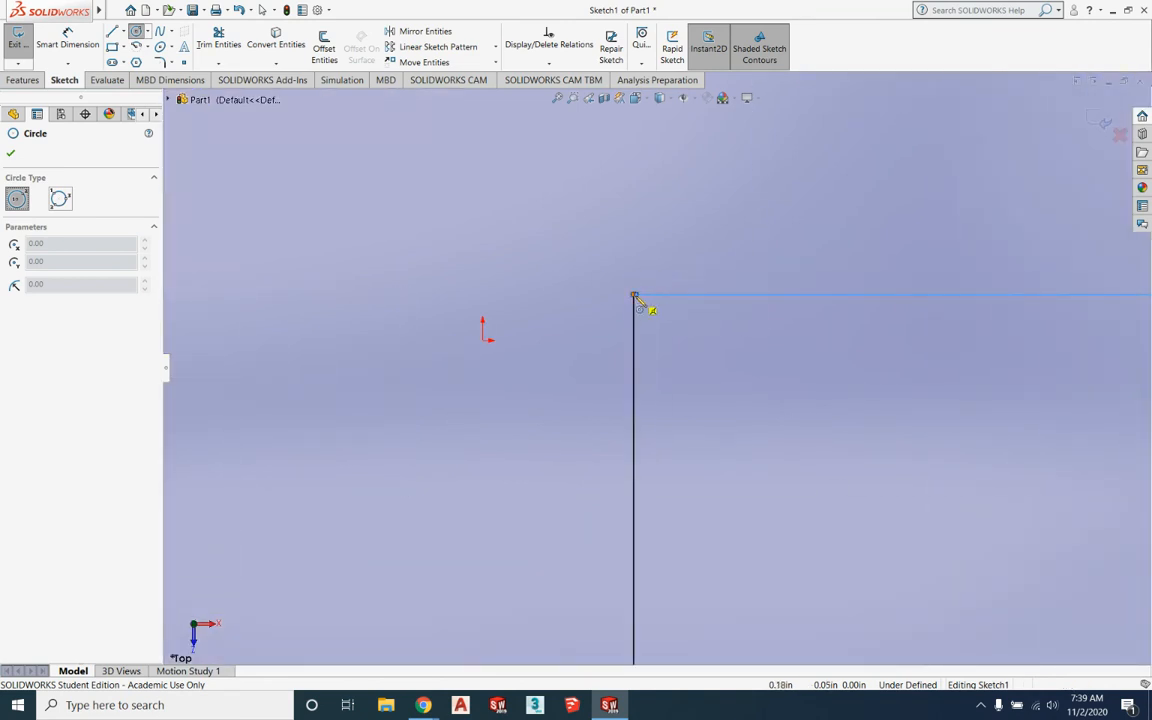
left_click(634, 296)
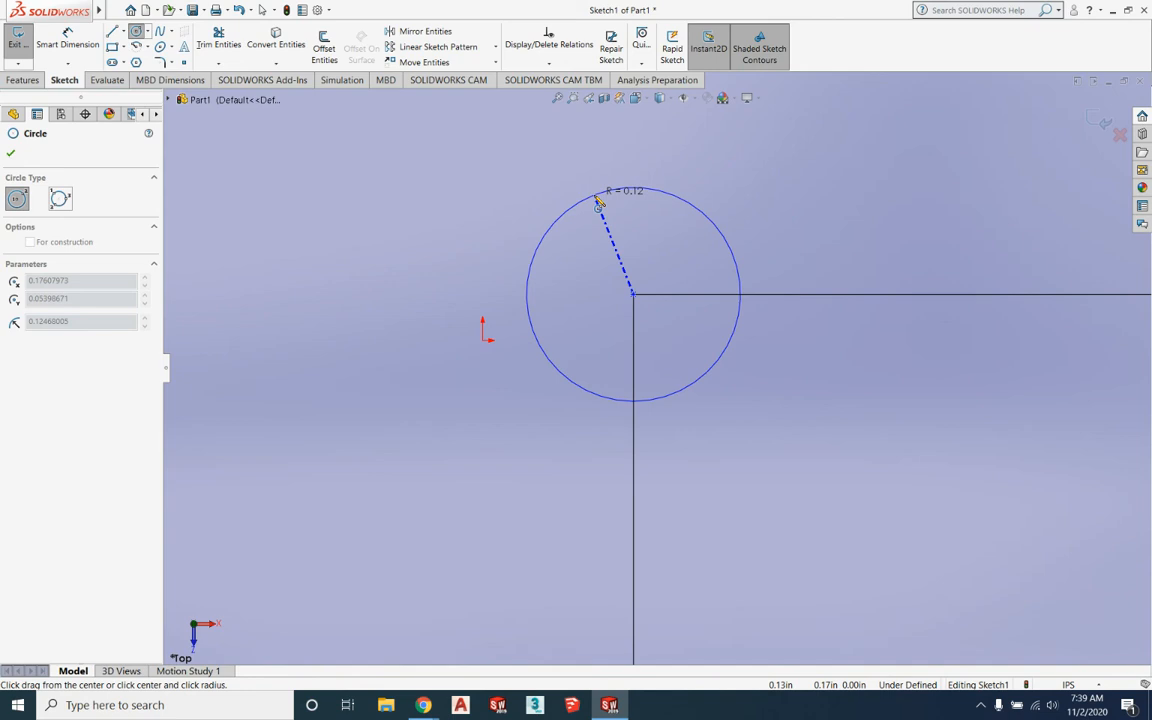
left_click(496, 153)
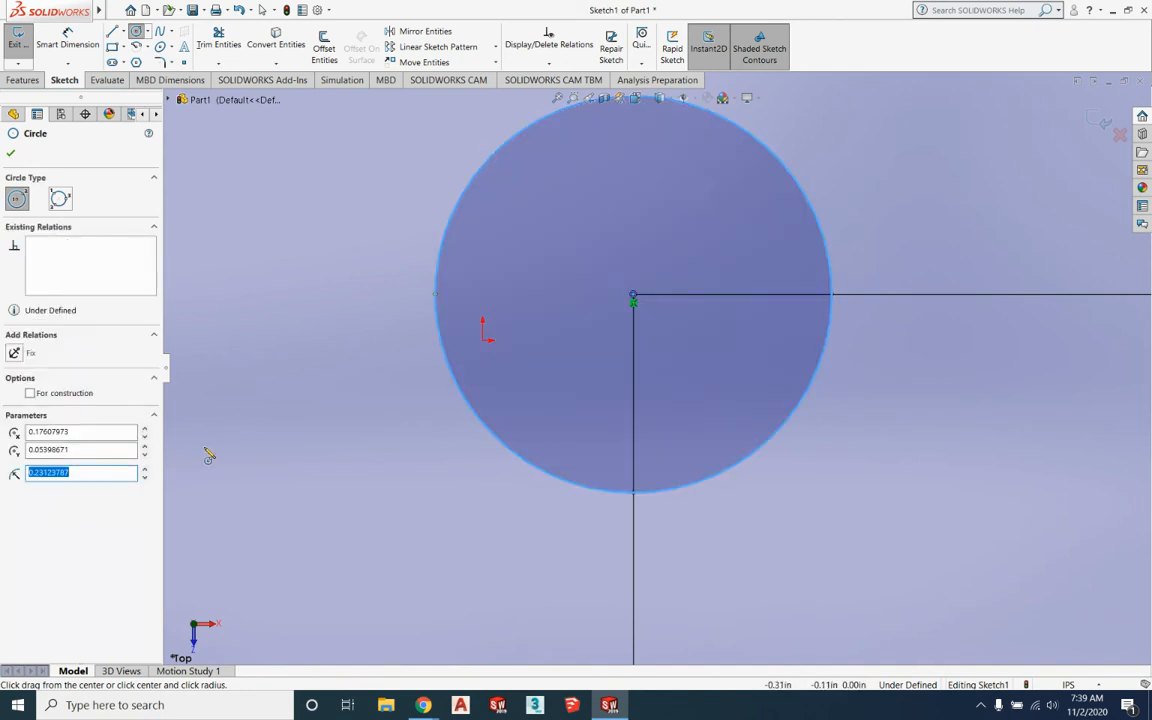
type("1")
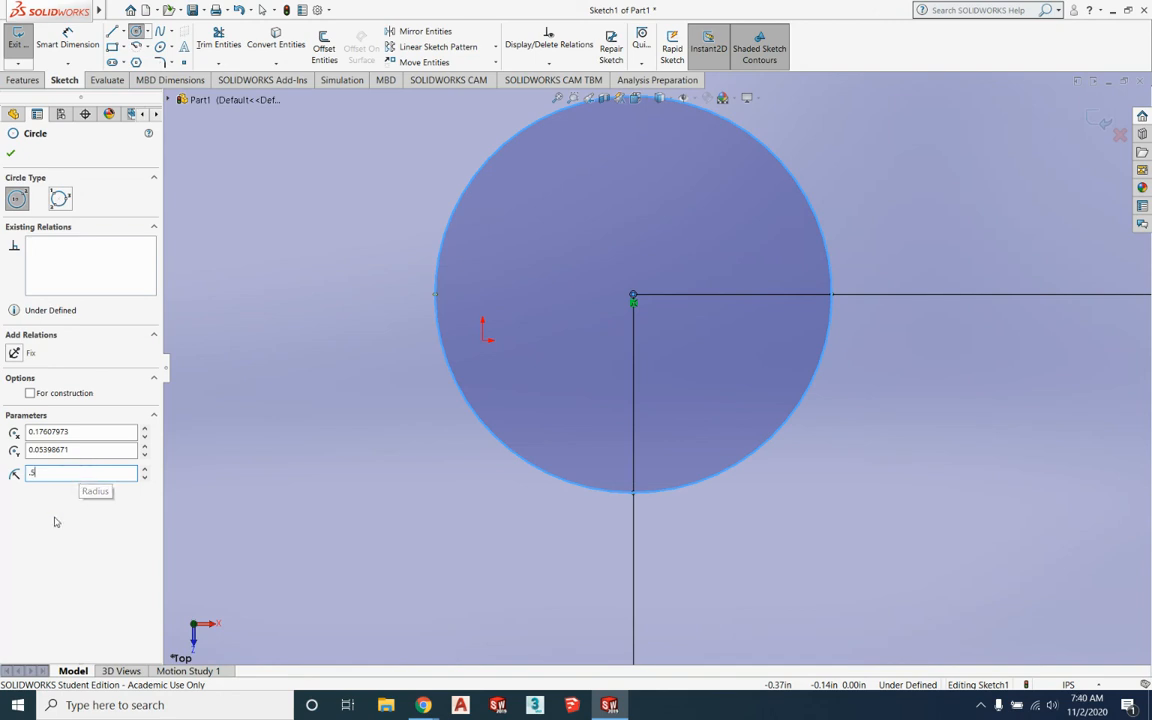
key("Return")
key("Escape")
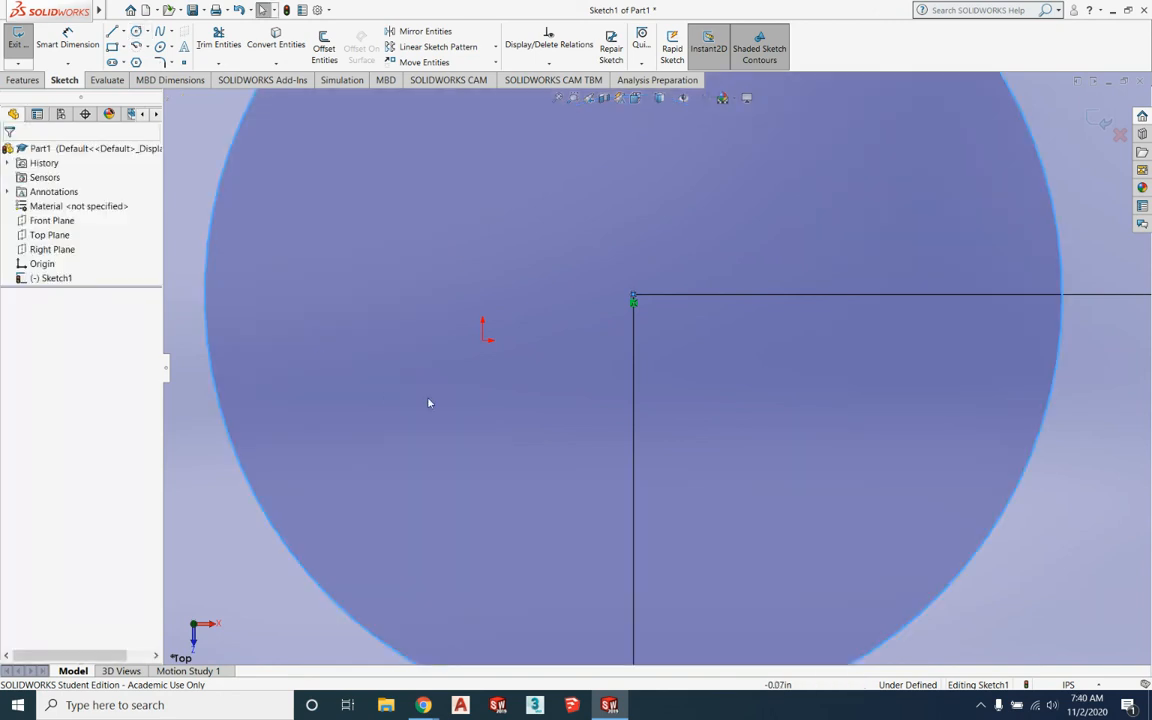
Extrude the outline with its circular hole as a Blind Boss-Extrude with a depth of .5 in.
scroll(542, 429, "up", 5)
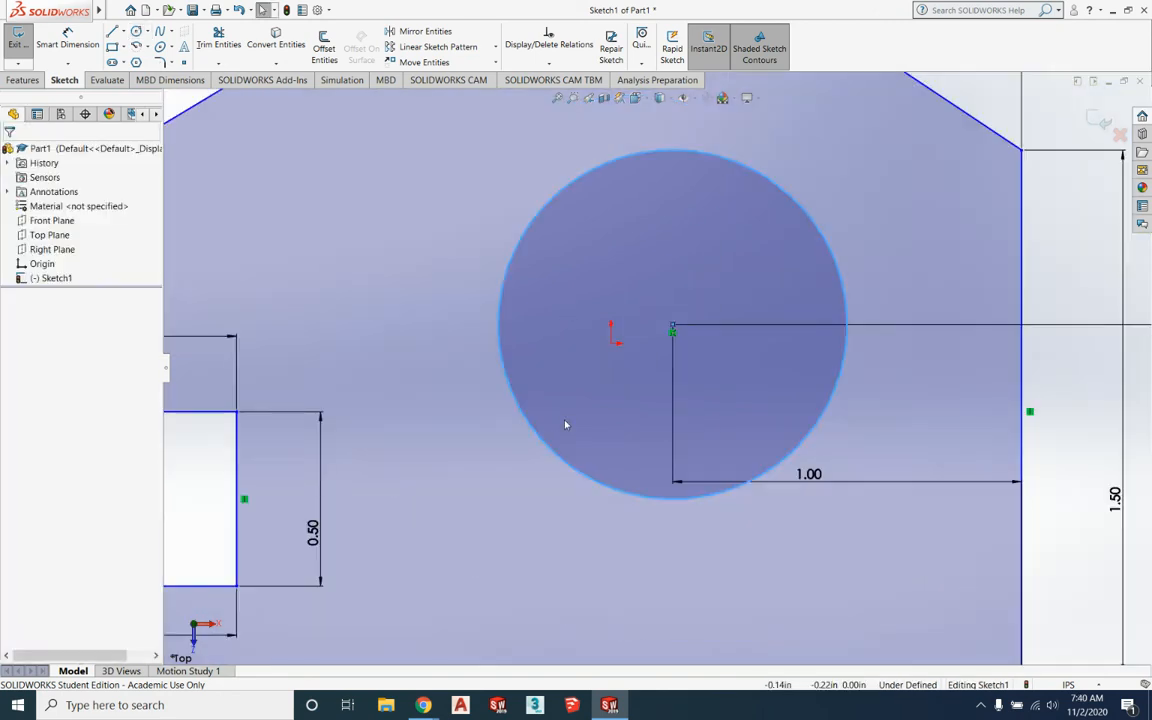
scroll(565, 425, "up", 3)
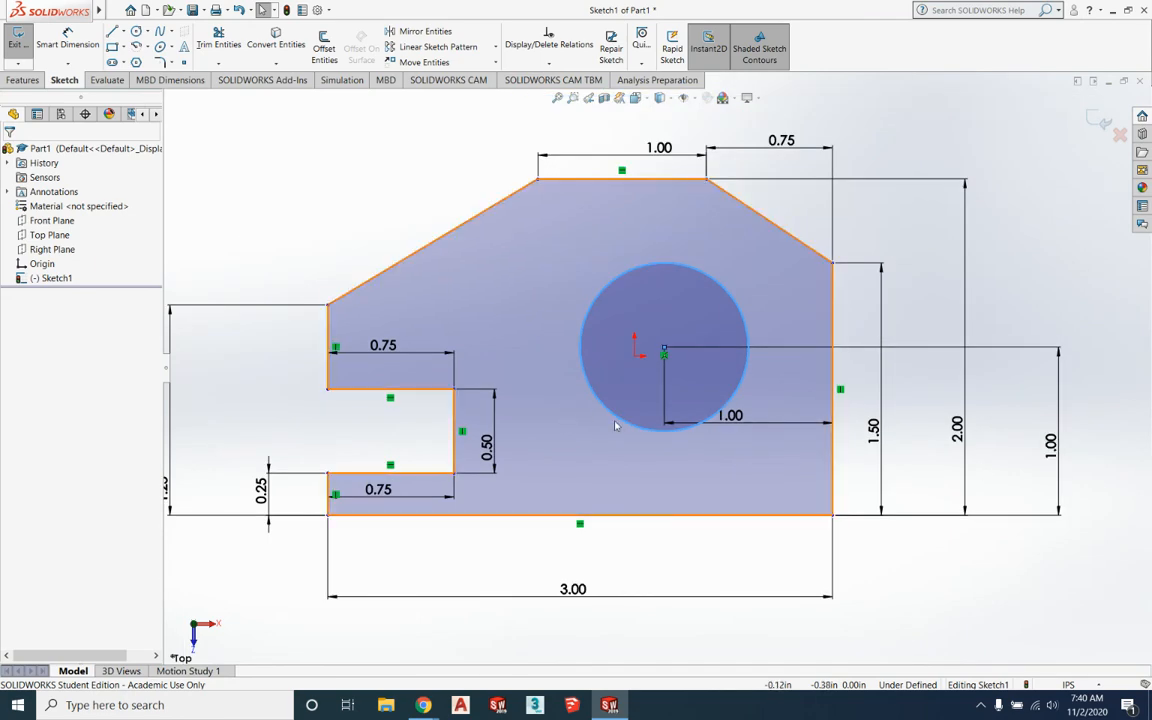
mouse_move(352, 404)
middle_mouse_down()
mouse_move(267, 296)
mouse_move(317, 325)
middle_mouse_up()
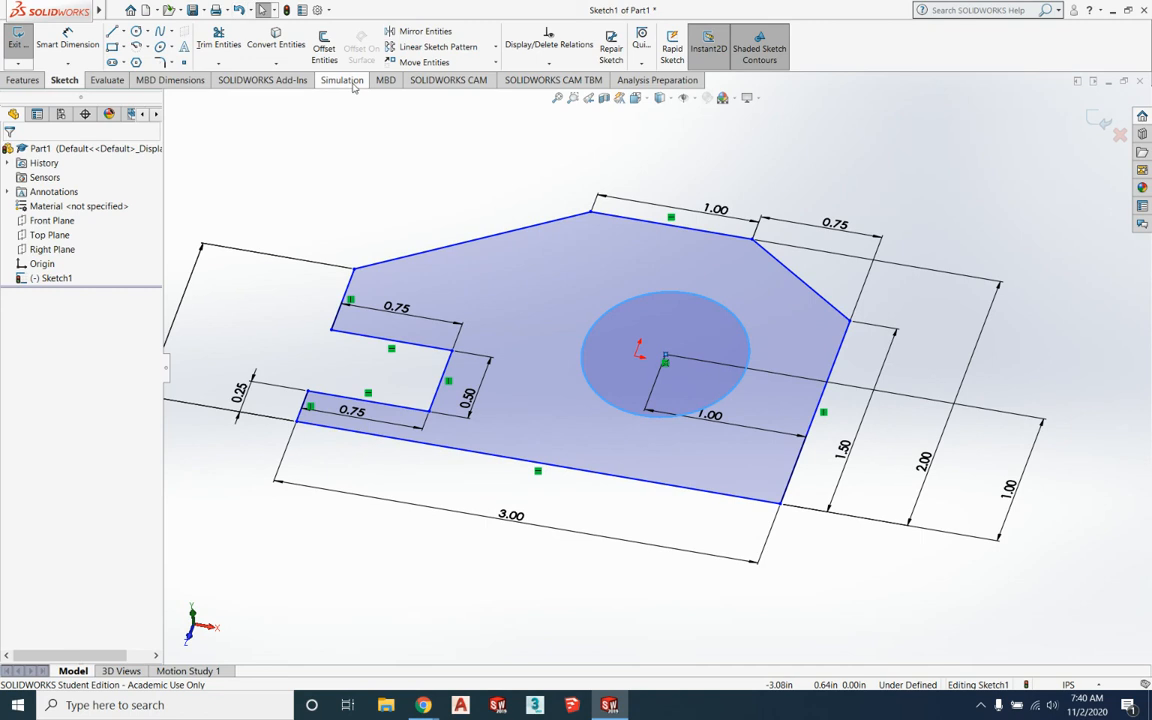
left_click(22, 81)
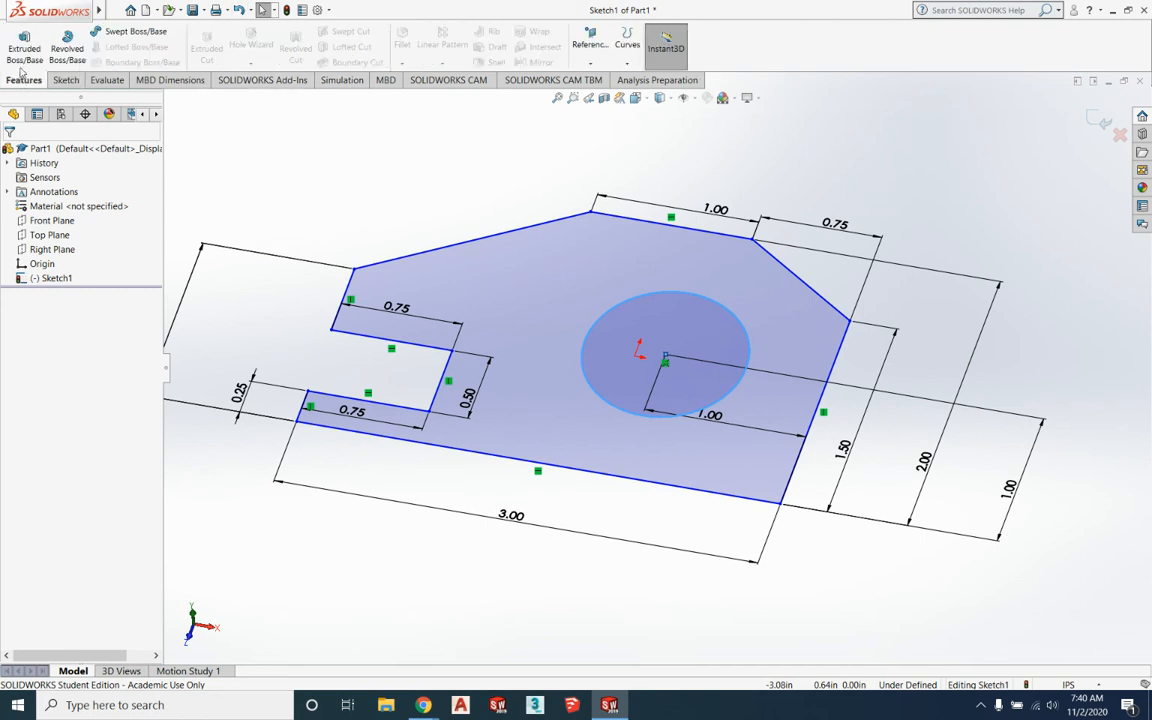
left_click(20, 62)
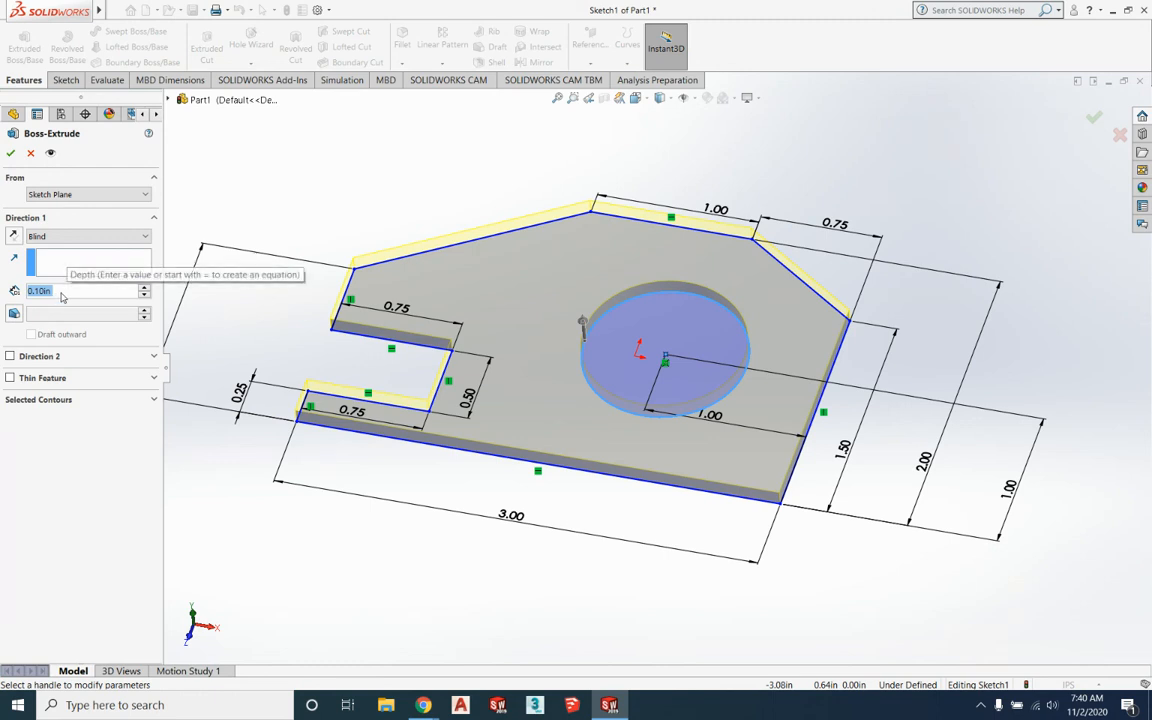
type(".5")
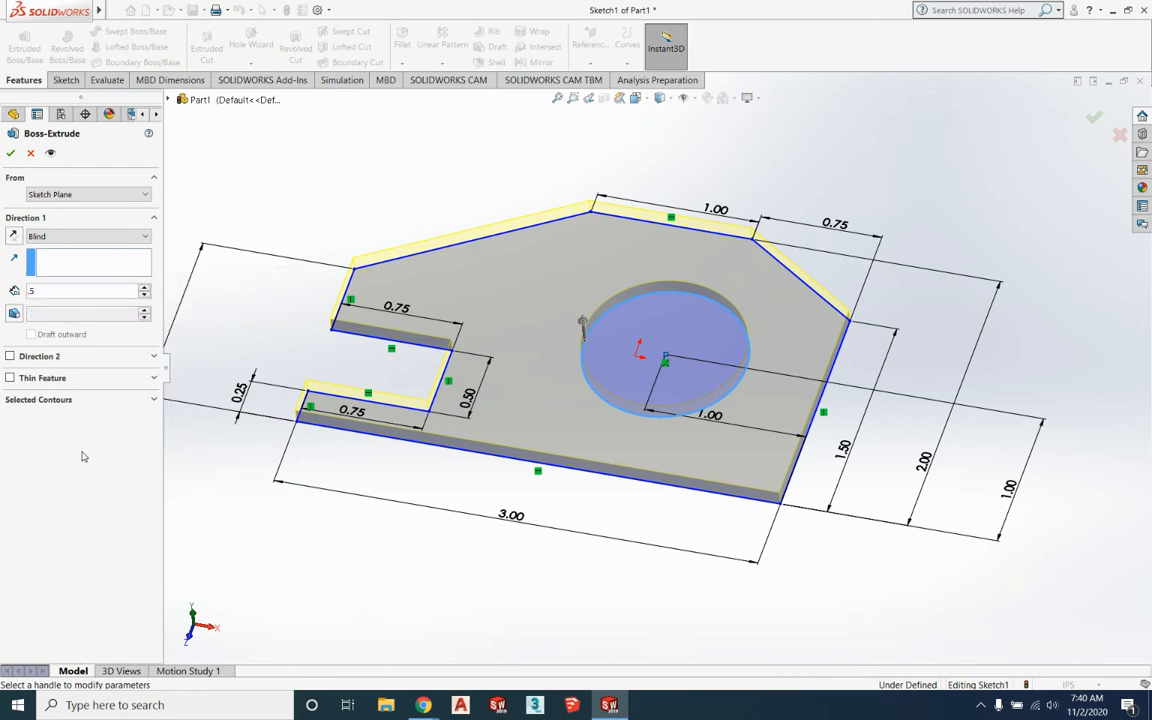
key("Return")
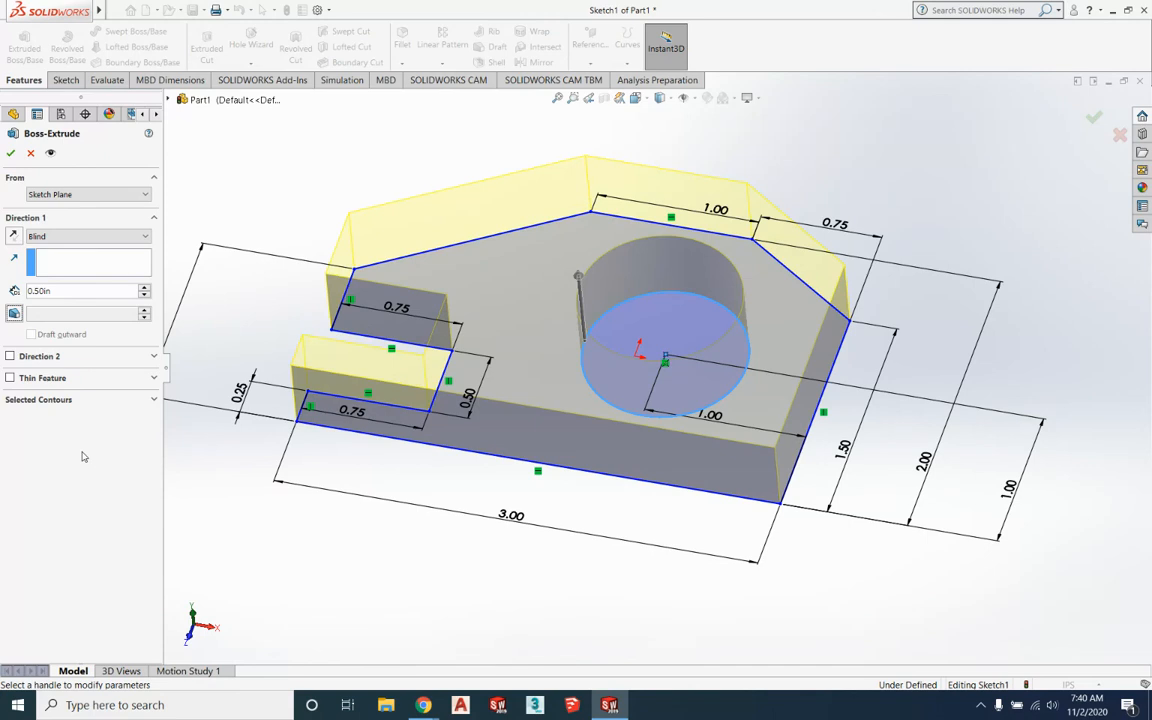
left_click(10, 155)
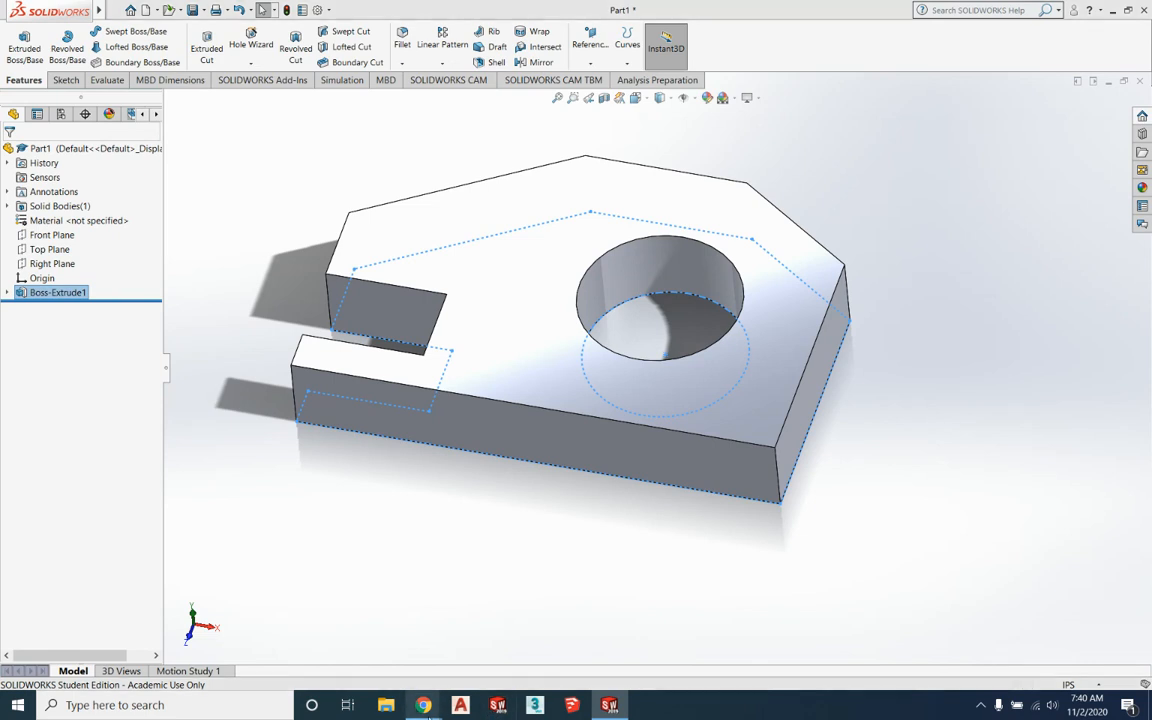
Switch to the Inclined Support reference drawing in Chrome to compare it with the finished model.
mouse_move(424, 705)
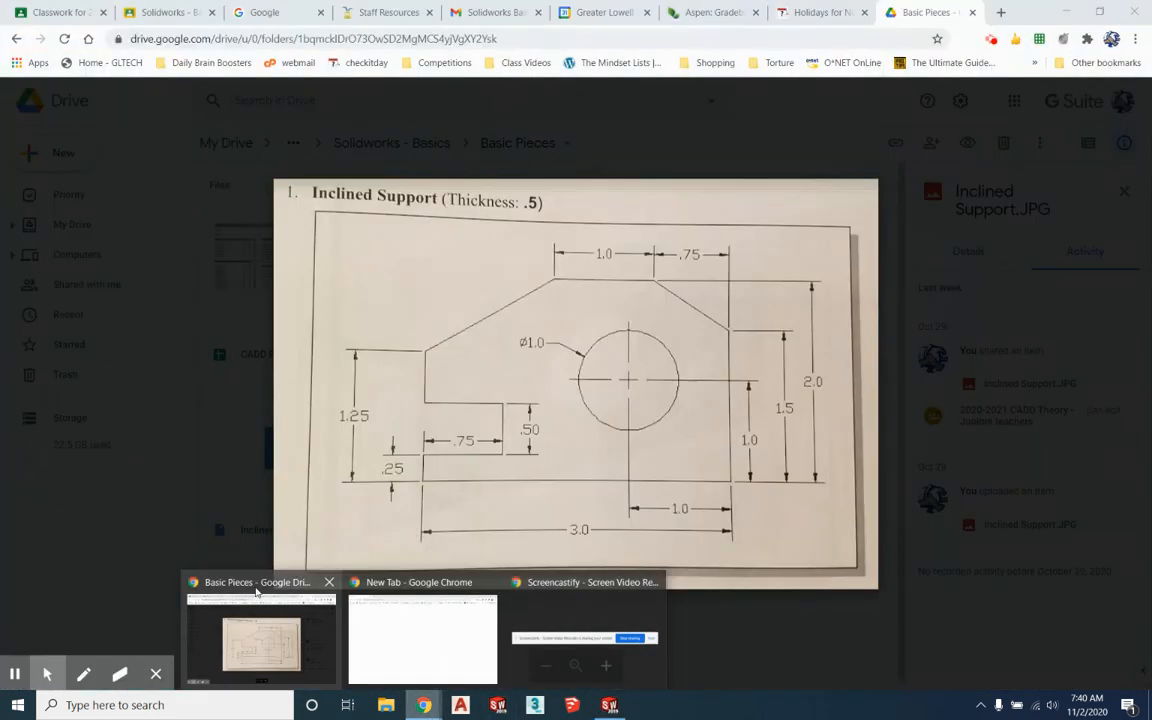
left_click(262, 632)
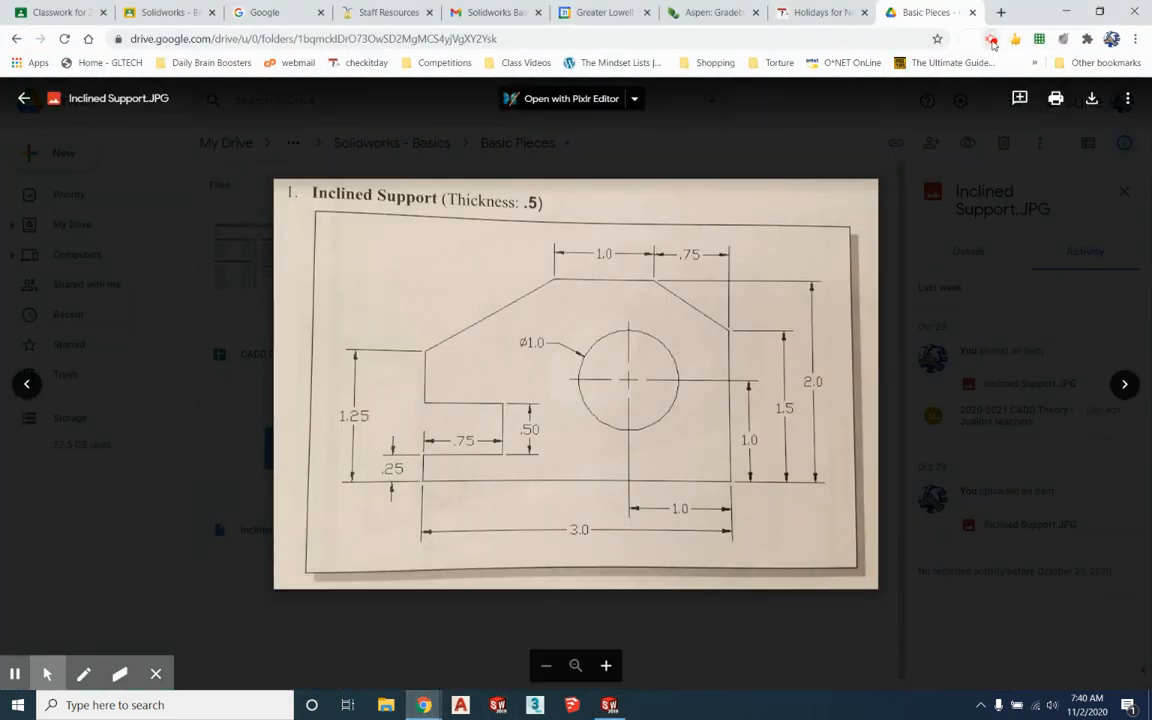